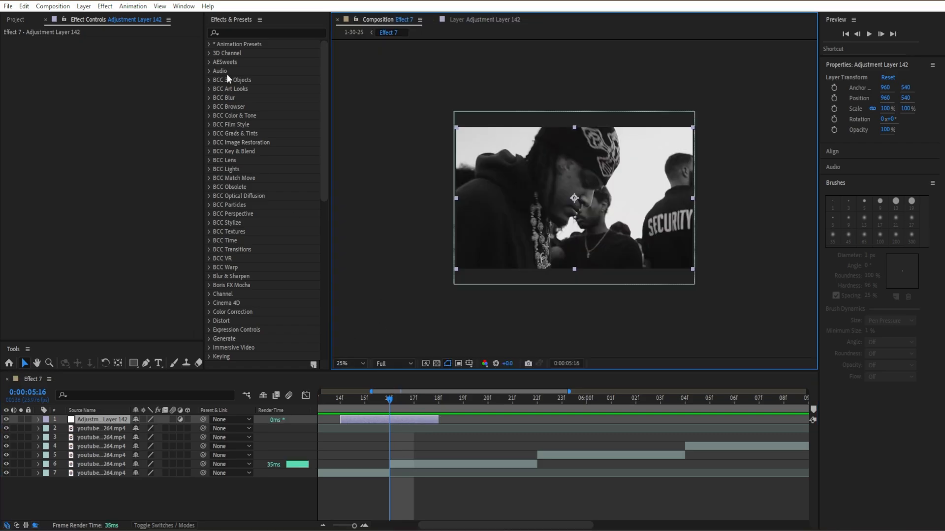
# Find the Exposure effect and apply it to Adjustment Layer 142
pyautogui.click(254, 34)
pyautogui.write('expos')
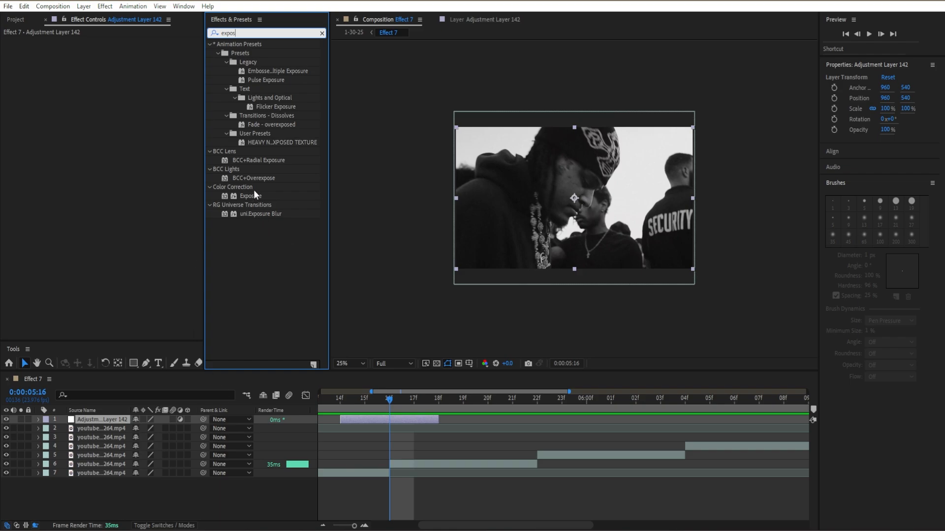
pyautogui.moveTo(249, 195); pyautogui.dragTo(81, 226)
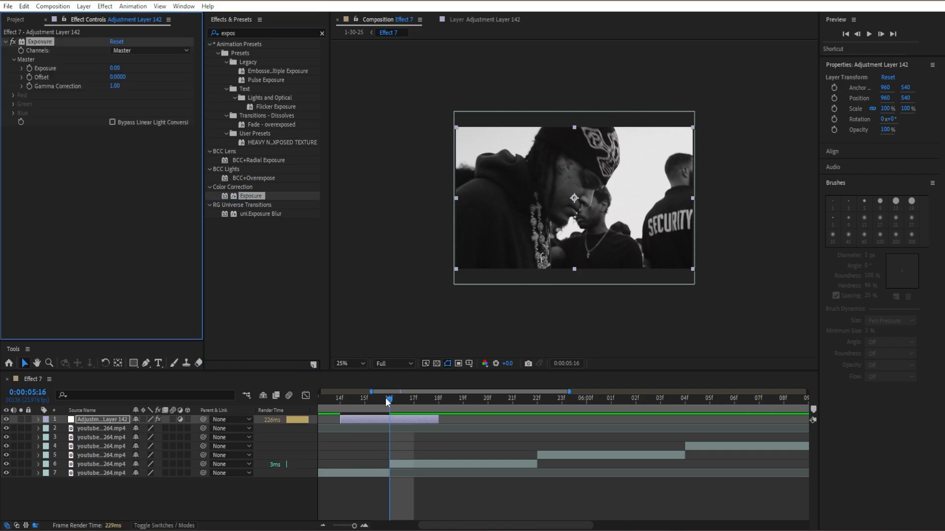
# Add the first Exposure keyframe at the adjustment layer's start, 0:00:05:14, and reveal it in the timeline
pyautogui.moveTo(386, 400); pyautogui.dragTo(346, 412)
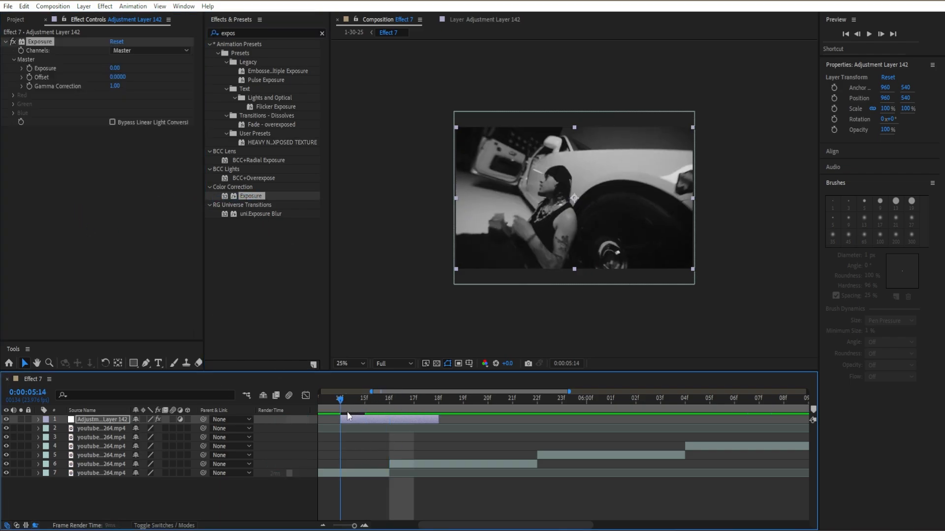
pyautogui.click(31, 68)
pyautogui.press('e')
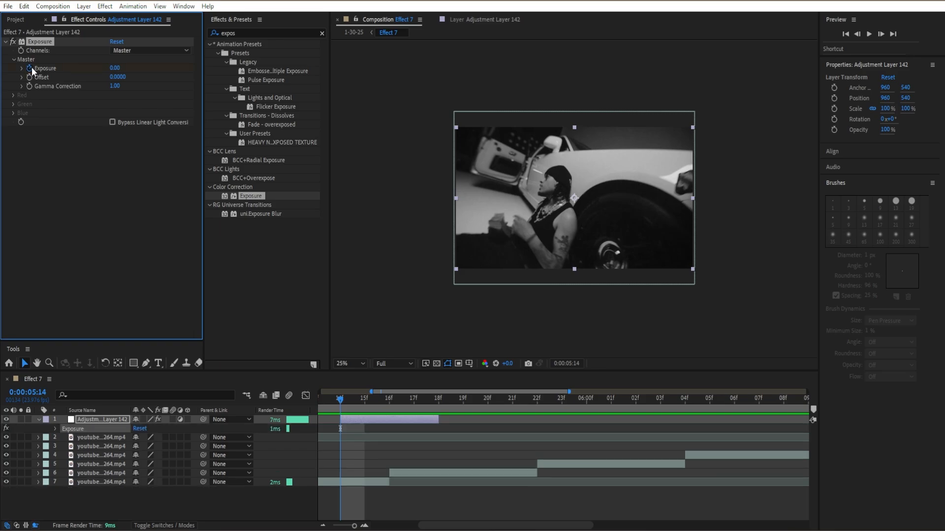
pyautogui.click(32, 67)
# Add an Exposure keyframe on the clip cut at 0:00:05:16, raising the value in stages to 9
pyautogui.click(391, 403)
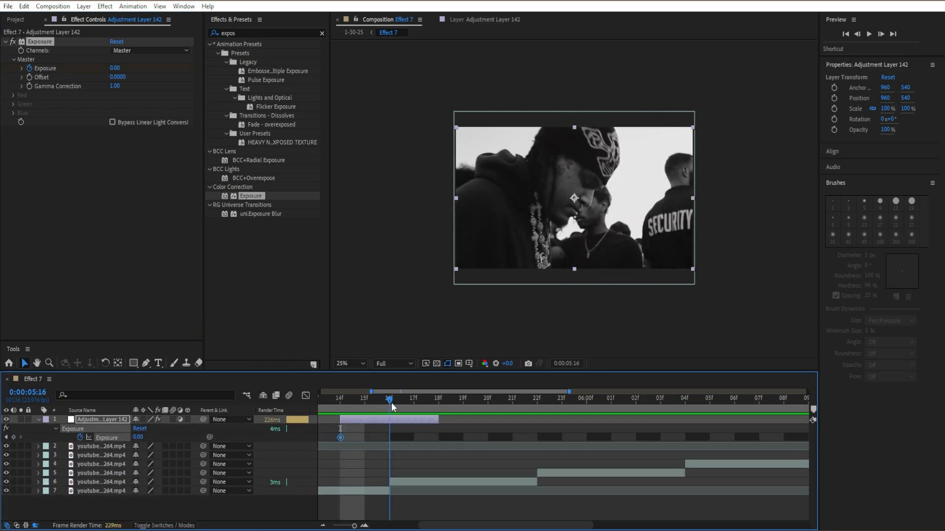
pyautogui.moveTo(114, 68); pyautogui.dragTo(130, 74)
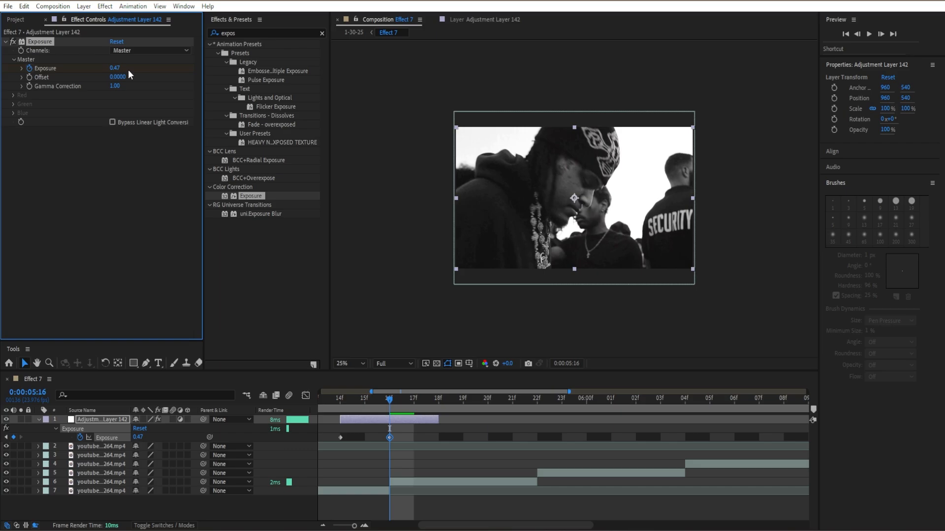
pyautogui.click(115, 68)
pyautogui.write('2')
pyautogui.press('Return')
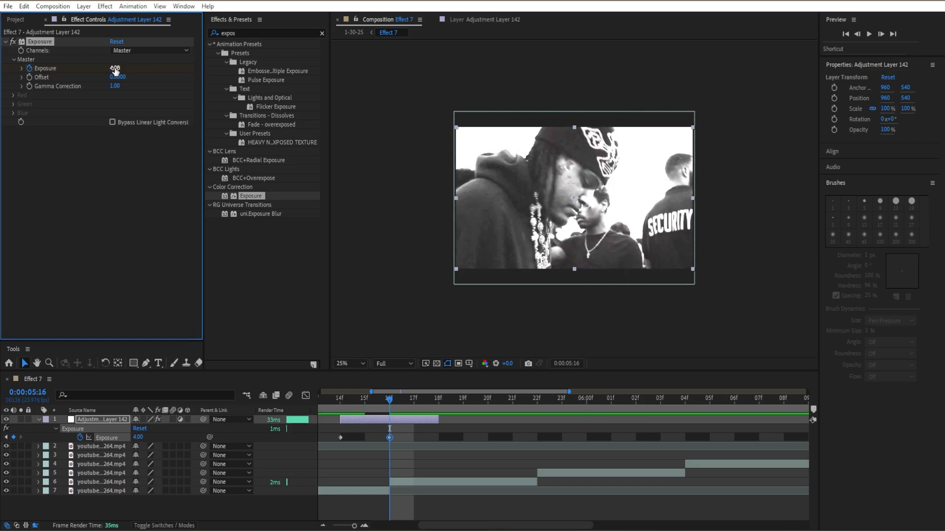
pyautogui.click(114, 68)
pyautogui.press('Return')
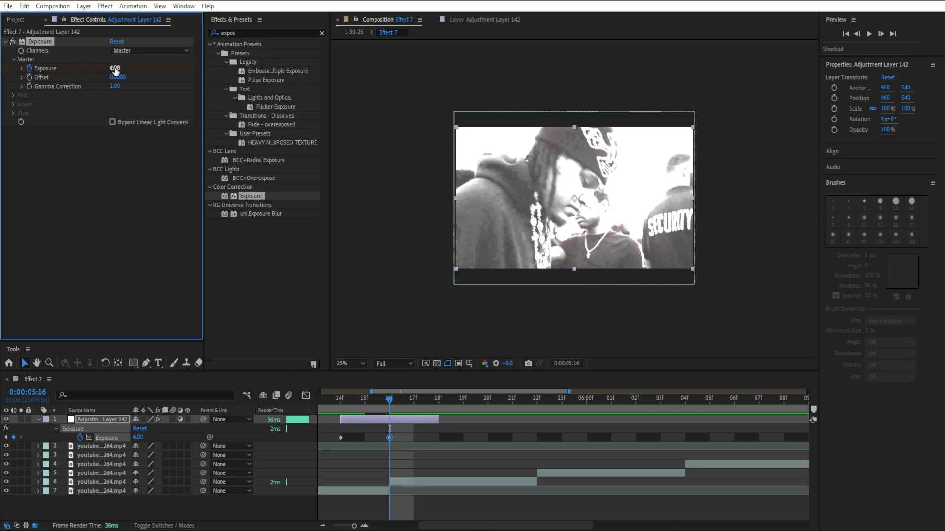
pyautogui.moveTo(389, 400)
pyautogui.mouseDown()
pyautogui.moveTo(345, 413)
pyautogui.moveTo(398, 398)
pyautogui.mouseUp()
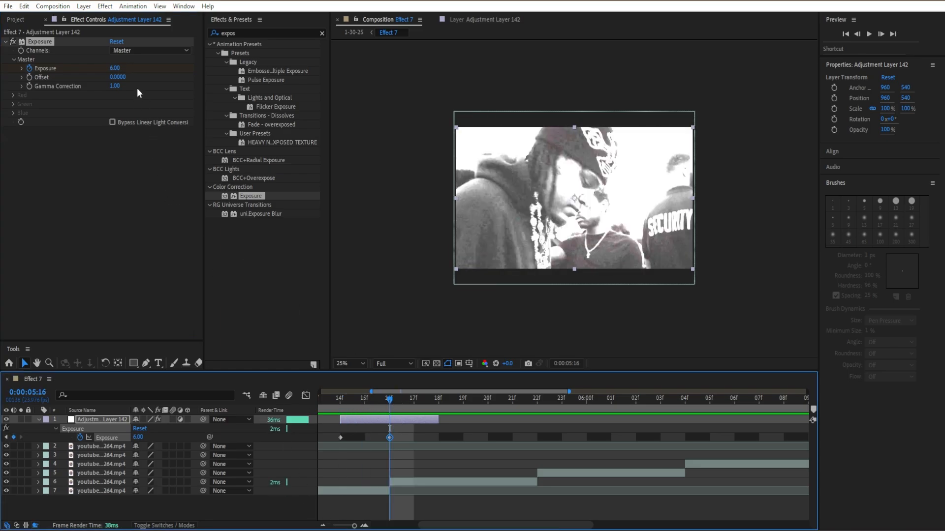
pyautogui.click(114, 68)
pyautogui.press('Return')
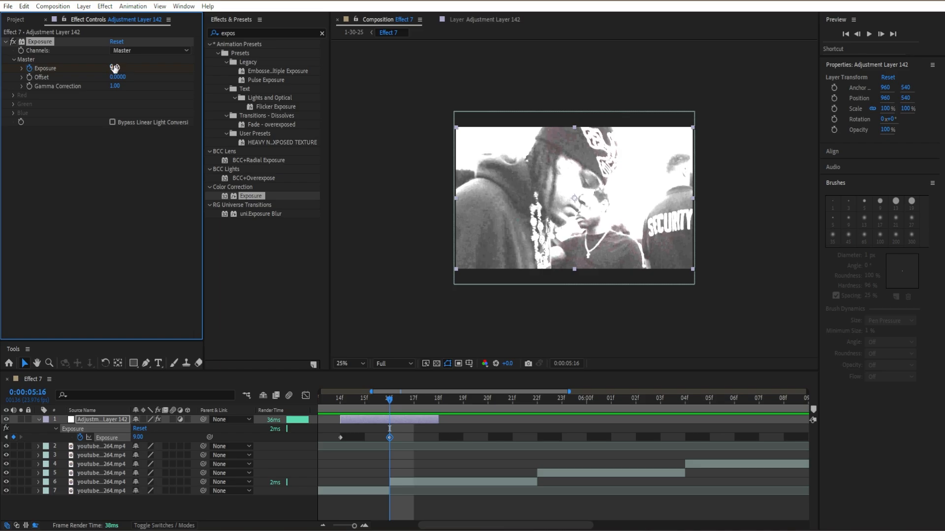
# Add an Exposure keyframe with a value of 0 at the adjustment layer's end, 0:00:05:18
pyautogui.moveTo(383, 412); pyautogui.dragTo(438, 409)
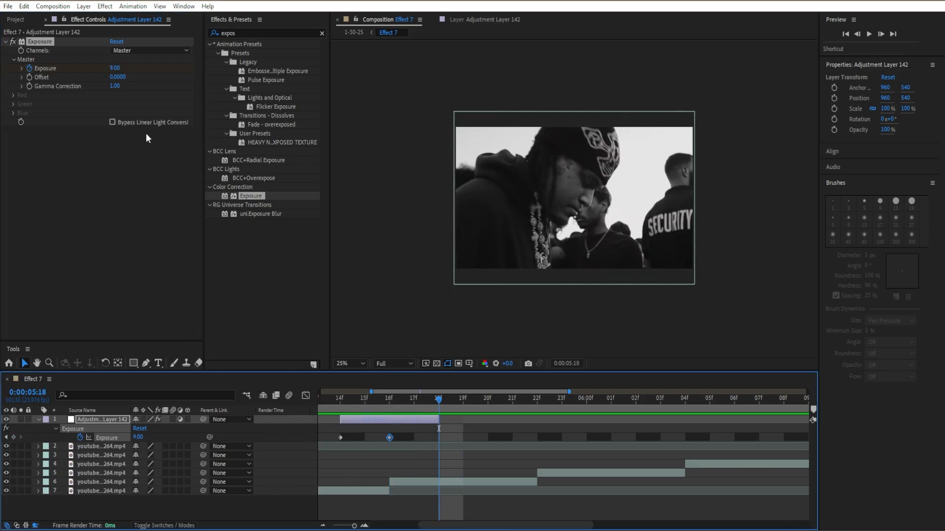
pyautogui.click(113, 68)
pyautogui.press('Return')
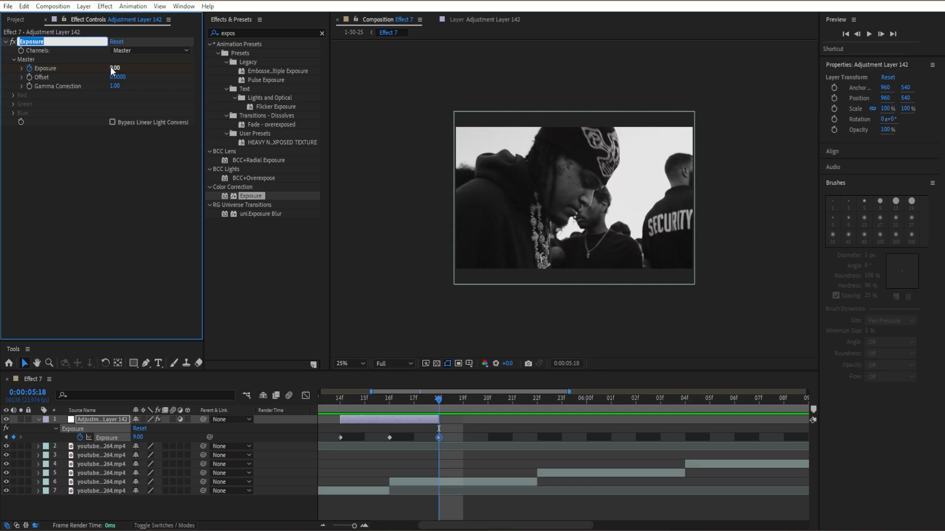
pyautogui.click(111, 66)
pyautogui.click(114, 68)
pyautogui.write('0')
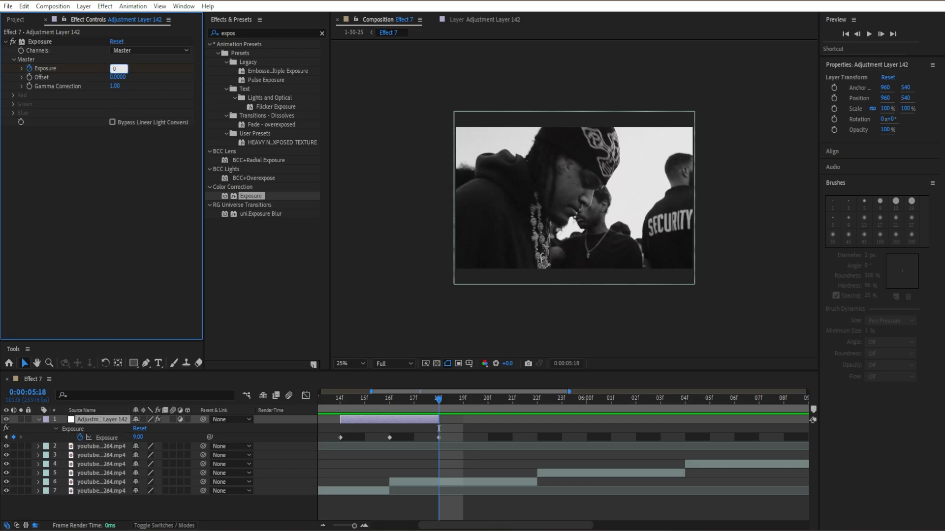
pyautogui.press('Tab')
# Return to the middle keyframe at 0:00:05:16 and set its Exposure to 10
pyautogui.moveTo(389, 401); pyautogui.dragTo(427, 400)
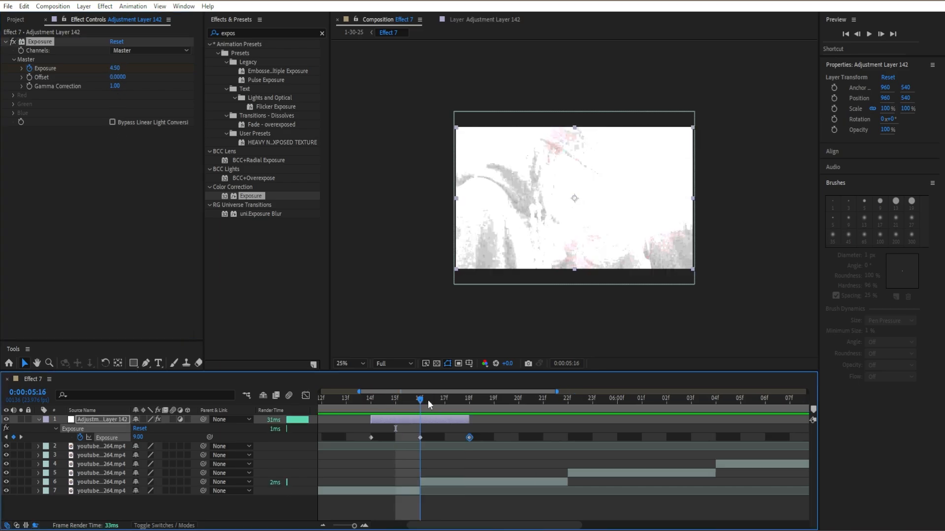
pyautogui.click(115, 68)
pyautogui.write('10')
pyautogui.press('Return')
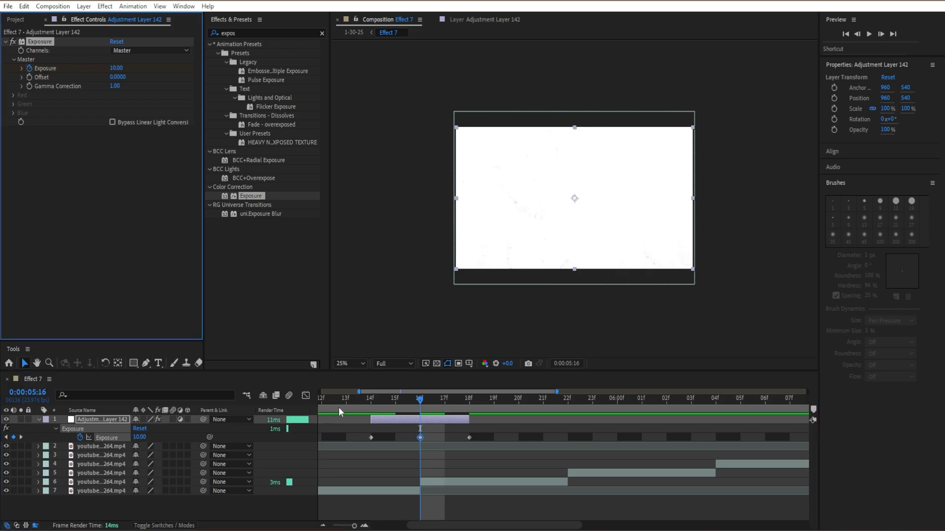
# Apply Easy Ease to all three Exposure keyframes of the adjustment layer
pyautogui.moveTo(356, 432); pyautogui.dragTo(502, 451)
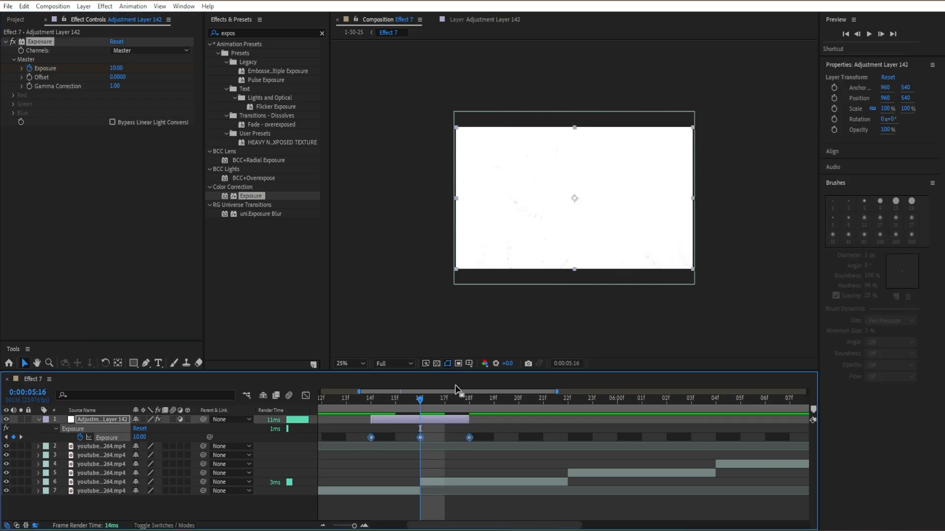
pyautogui.press('F9')
pyautogui.click(497, 462)
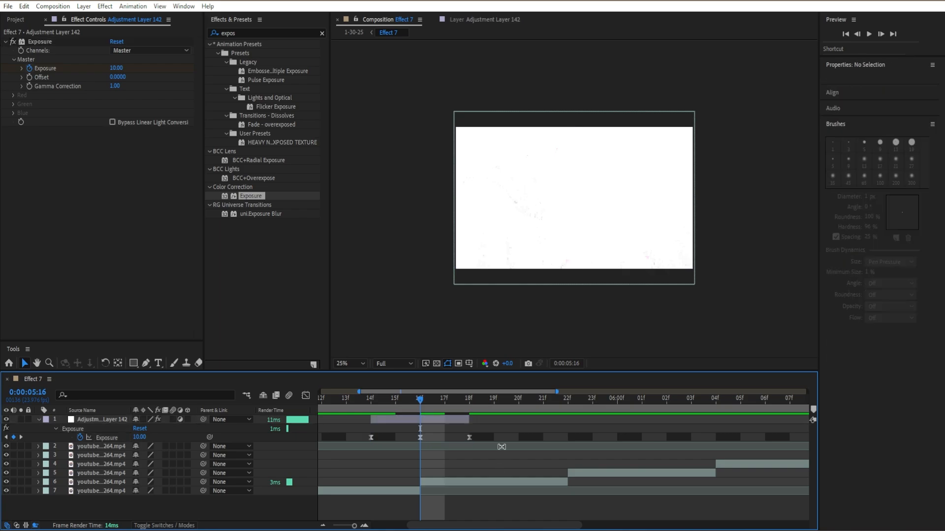
# Collapse the adjustment layer's properties, duplicate it and center the copy on the next clip cut at 0:00:05:22
pyautogui.click(459, 421)
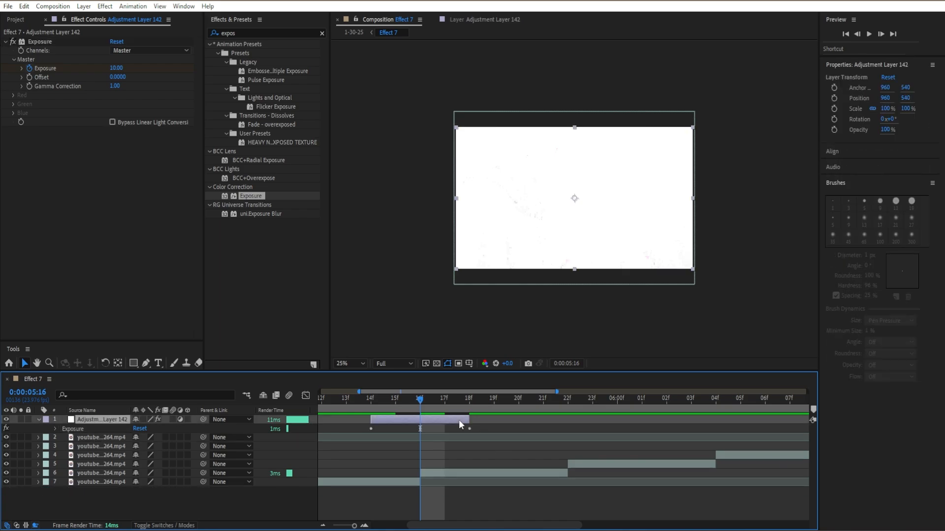
pyautogui.press('u')
pyautogui.hotkey('ctrl', 'd')
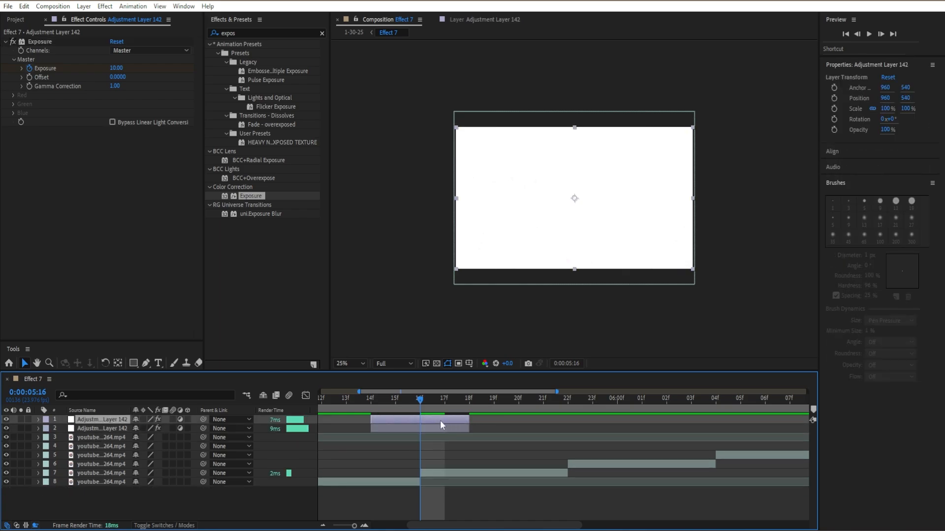
pyautogui.moveTo(440, 420); pyautogui.dragTo(569, 421)
pyautogui.click(568, 426)
pyautogui.click(563, 397)
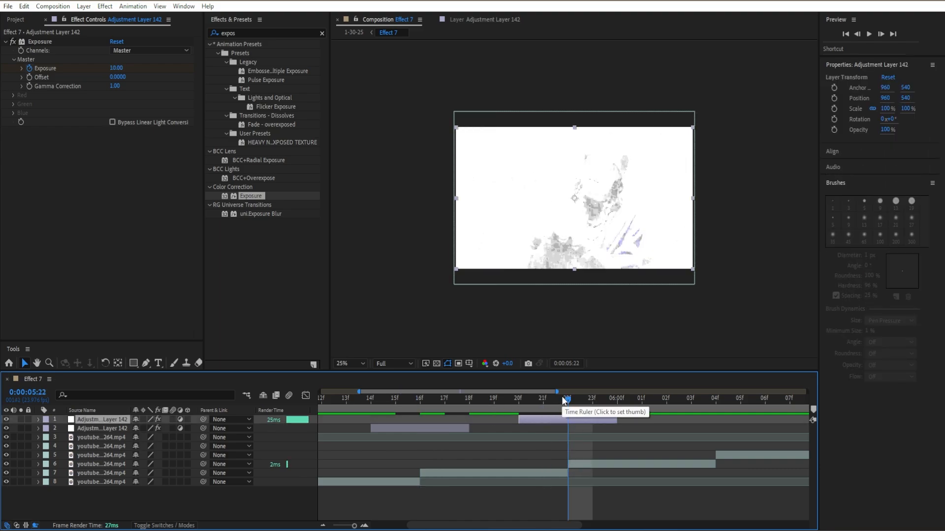
# Duplicate the flash adjustment layer again and center the copy on the clip cut at 0:00:06:04
pyautogui.moveTo(563, 399); pyautogui.dragTo(618, 420)
pyautogui.press('-')
pyautogui.press('-')
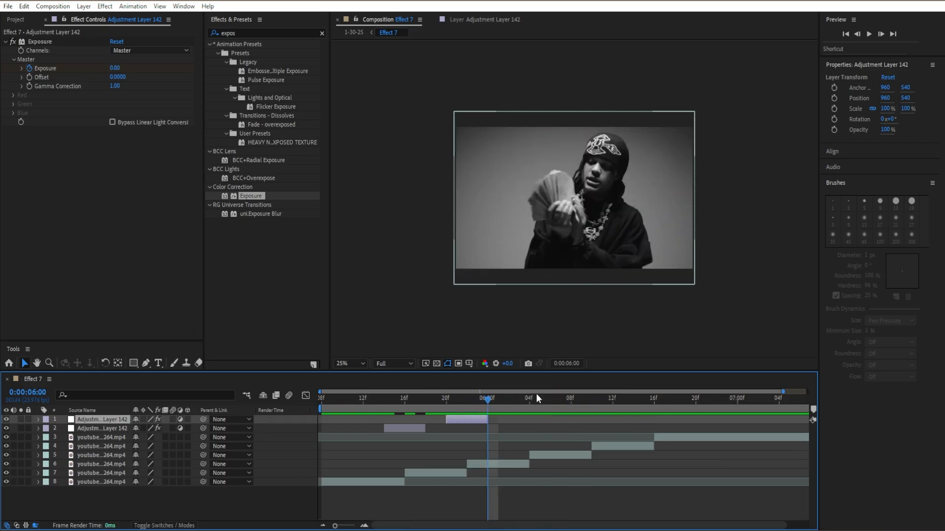
pyautogui.moveTo(486, 399); pyautogui.dragTo(533, 409)
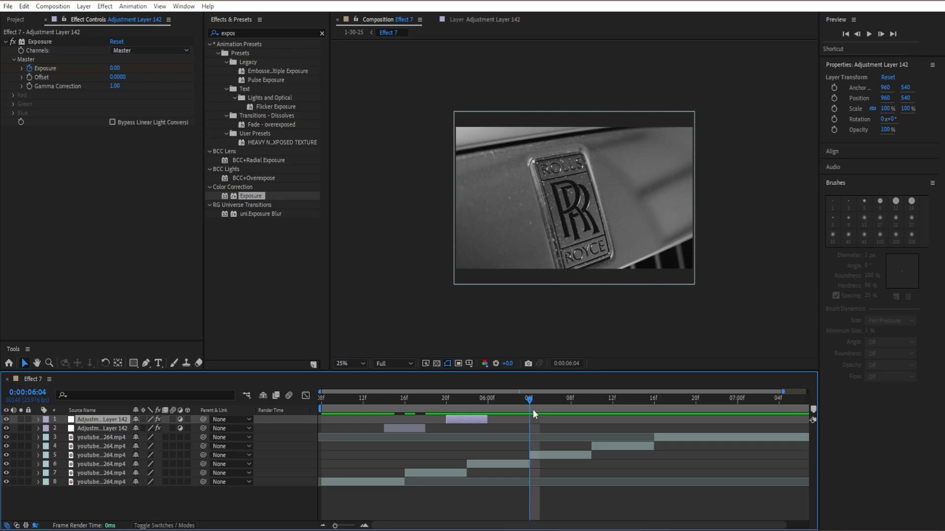
pyautogui.hotkey('ctrl', 'd')
pyautogui.moveTo(461, 421); pyautogui.dragTo(520, 427)
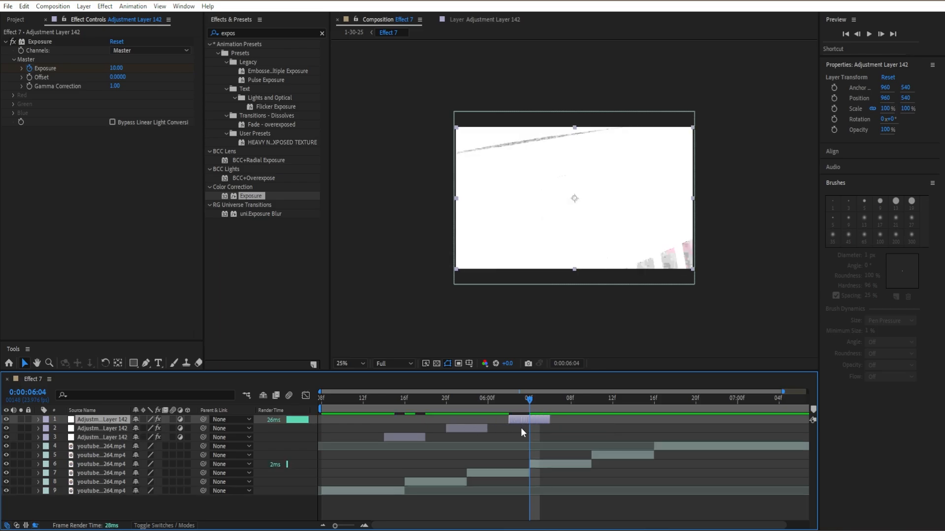
# Duplicate the flash adjustment layer twice more, centering the copies on the clip cuts at 0:00:06:10 and 0:00:06:16
pyautogui.press('=')
pyautogui.click(615, 407)
pyautogui.hotkey('ctrl', 'd')
pyautogui.moveTo(458, 420); pyautogui.dragTo(758, 436)
pyautogui.click(775, 408)
pyautogui.hotkey('ctrl', 'd')
pyautogui.press('-')
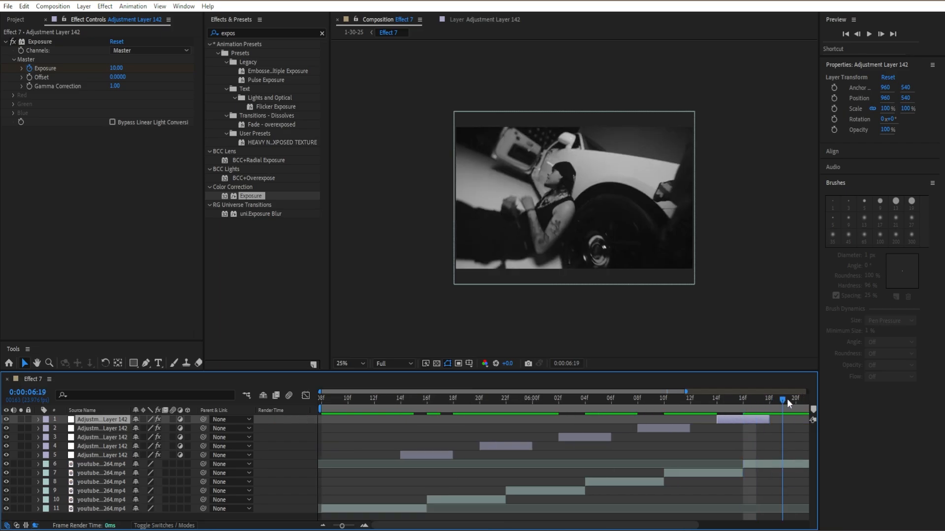
# Extend the last flash adjustment layer to 0:00:06:20 and move its final Exposure keyframe to that new end
pyautogui.moveTo(786, 399); pyautogui.dragTo(760, 400)
pyautogui.press('u')
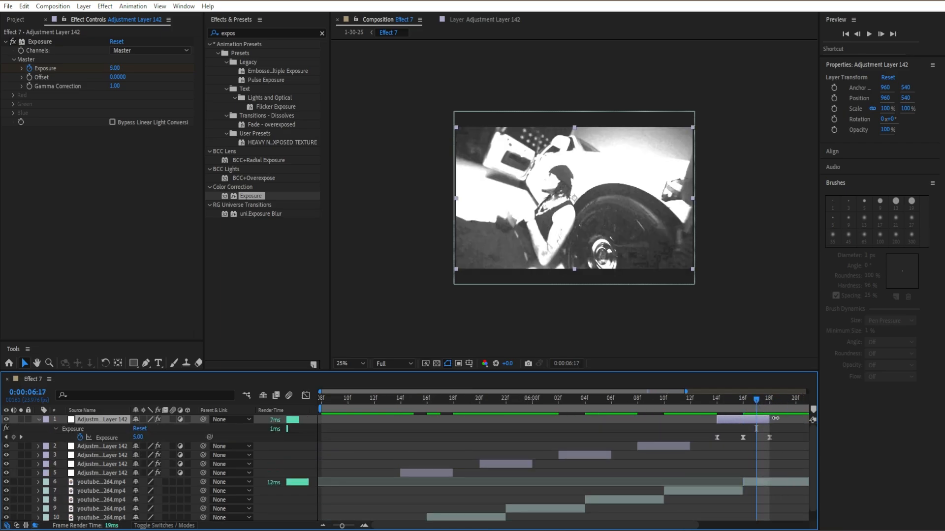
pyautogui.moveTo(775, 419); pyautogui.dragTo(799, 420)
pyautogui.click(771, 439)
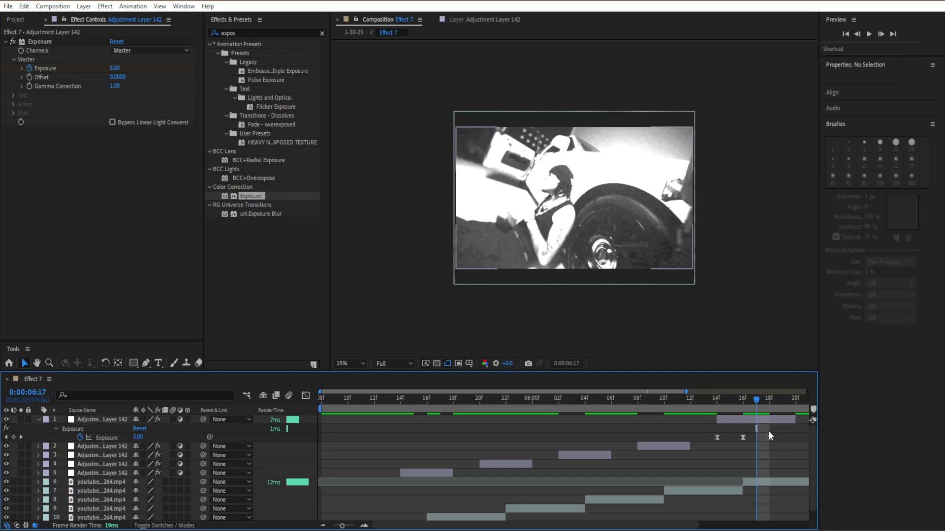
pyautogui.moveTo(769, 439); pyautogui.dragTo(795, 438)
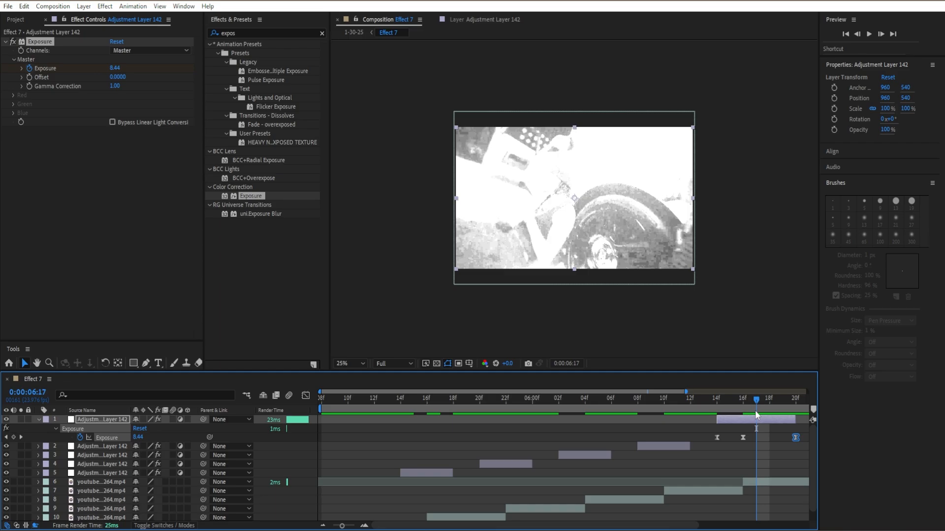
pyautogui.moveTo(756, 413); pyautogui.dragTo(782, 406)
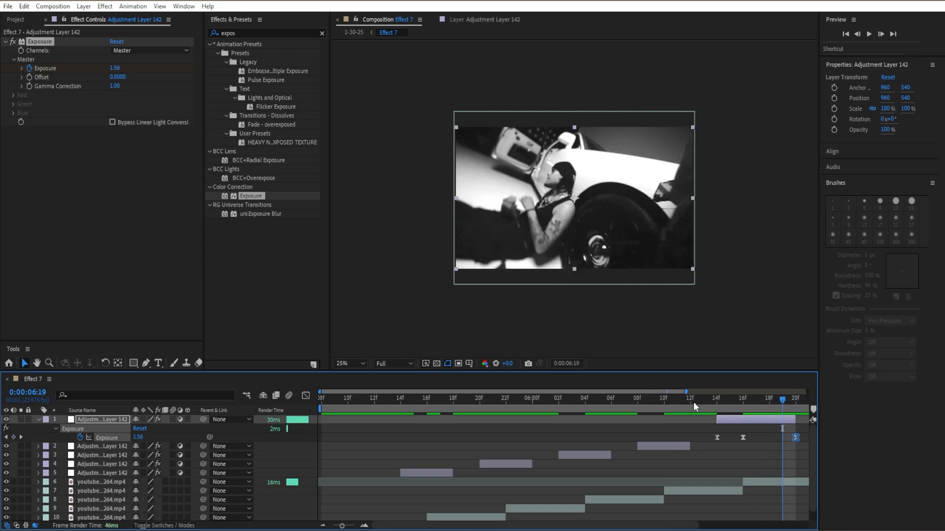
# Collapse the last adjustment layer's keyframes and save the project
pyautogui.moveTo(694, 406); pyautogui.dragTo(781, 420)
pyautogui.press('u')
pyautogui.hotkey('ctrl', 's')
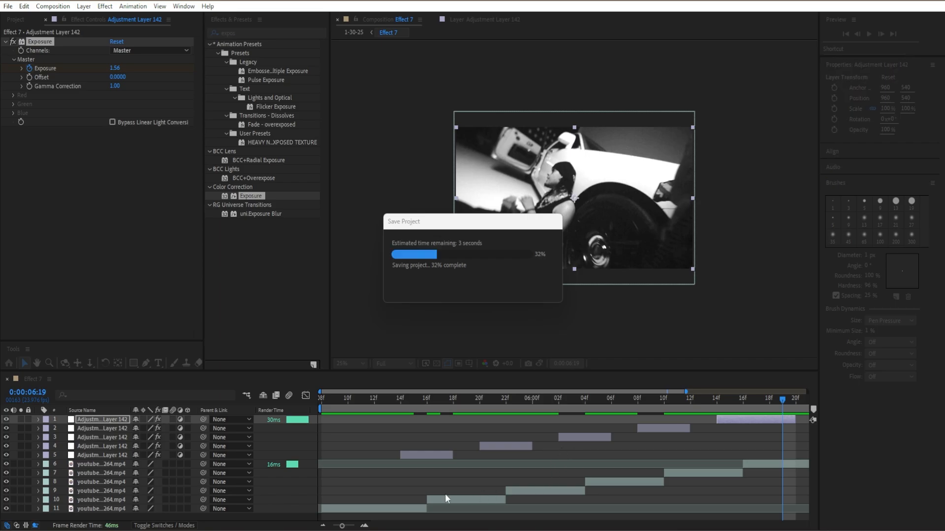
# Create a new adjustment layer and move it to the top of the layer stack
pyautogui.click(599, 508)
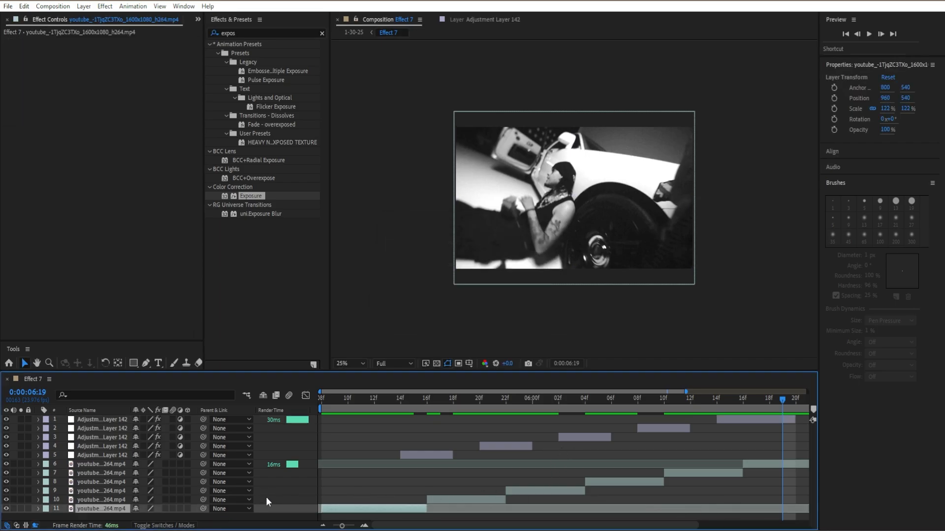
pyautogui.rightClick(287, 491)
pyautogui.moveTo(328, 359)
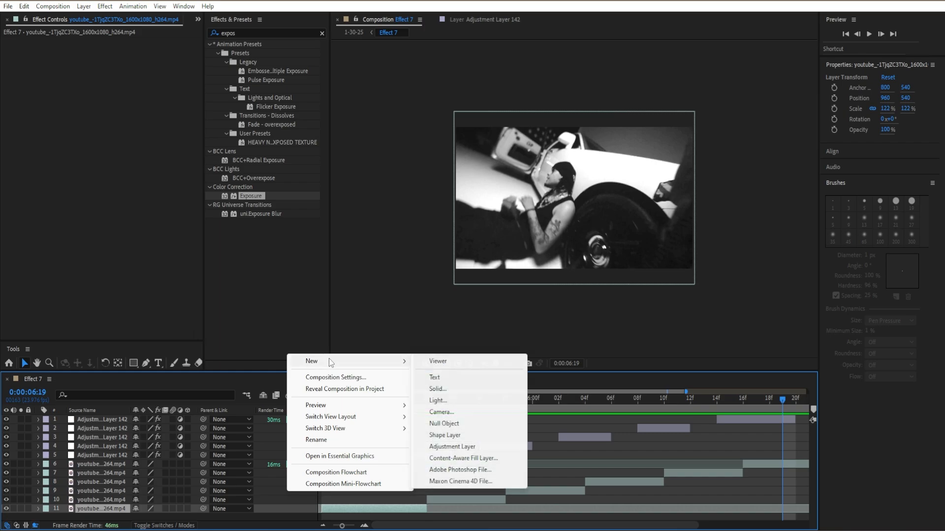
pyautogui.click(459, 447)
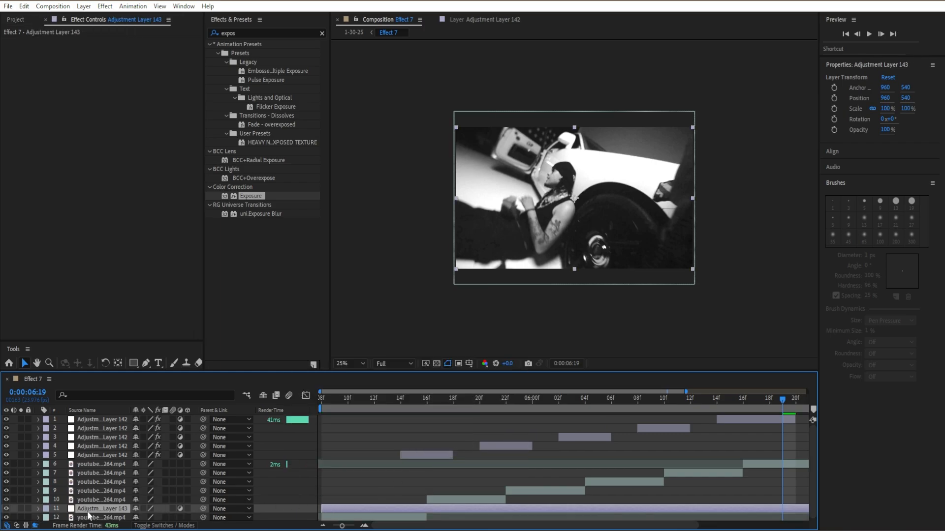
pyautogui.moveTo(87, 511); pyautogui.dragTo(60, 418)
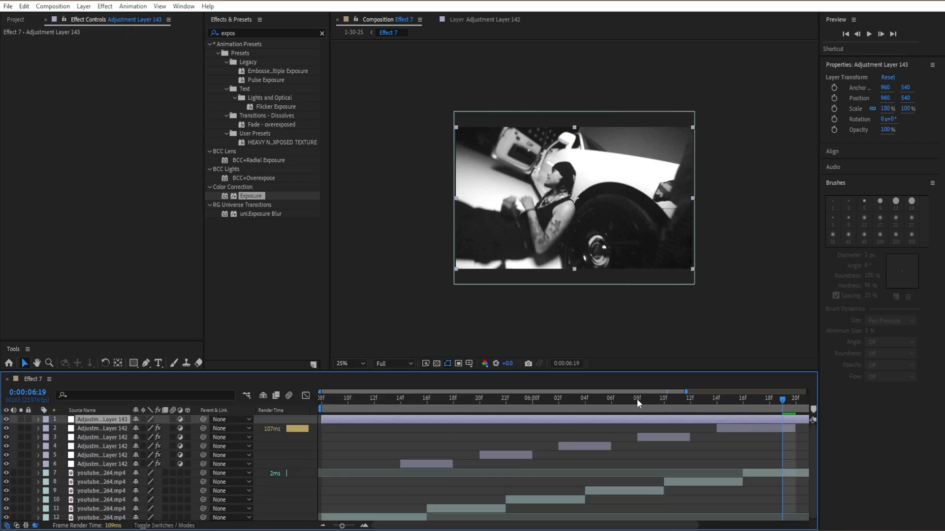
# Apply the Noise effect from Noise & Grain to the new top adjustment layer
pyautogui.moveTo(717, 400); pyautogui.dragTo(376, 451)
pyautogui.click(322, 33)
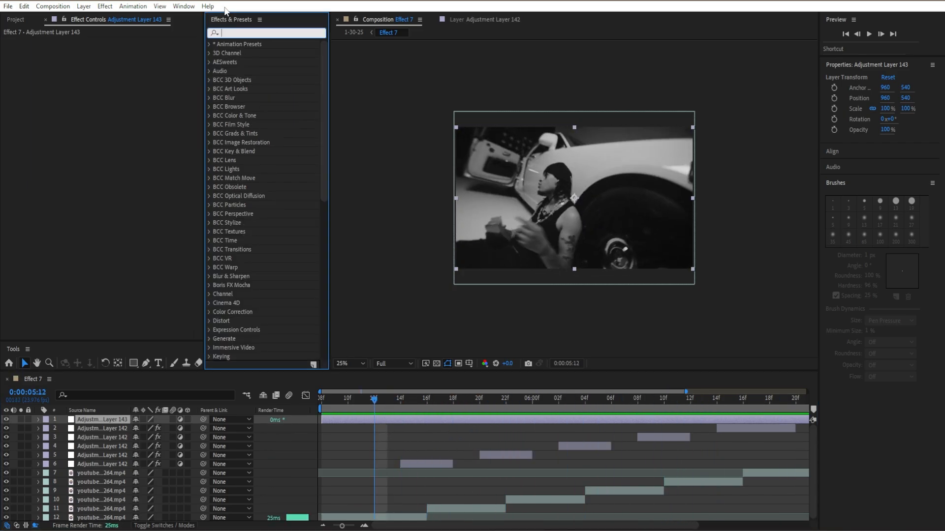
pyautogui.write('noise')
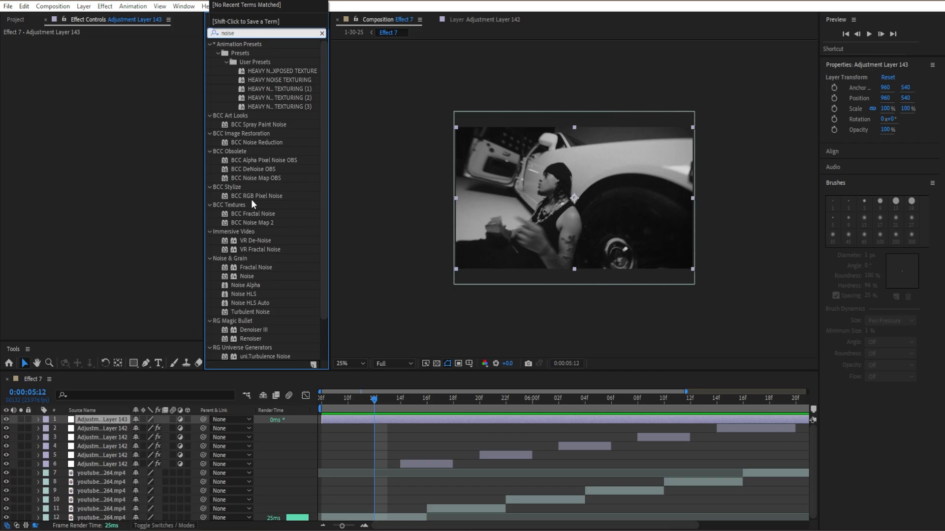
pyautogui.scroll(-2, 251, 205)
pyautogui.moveTo(247, 229); pyautogui.dragTo(149, 220)
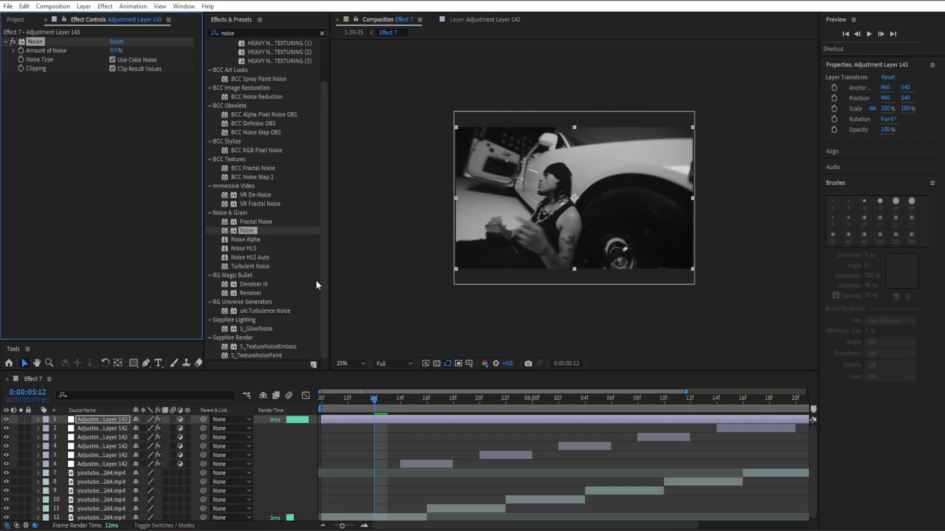
# Turn off color noise in the Noise effect, set the amount of noise to 20%, and collapse the effect
pyautogui.click(112, 60)
pyautogui.click(113, 50)
pyautogui.write('15')
pyautogui.press('Return')
pyautogui.click(113, 50)
pyautogui.write('20')
pyautogui.press('Return')
pyautogui.click(6, 41)
# Apply the Colorama effect to the top adjustment layer and set its output cycle palette to Fire
pyautogui.click(321, 33)
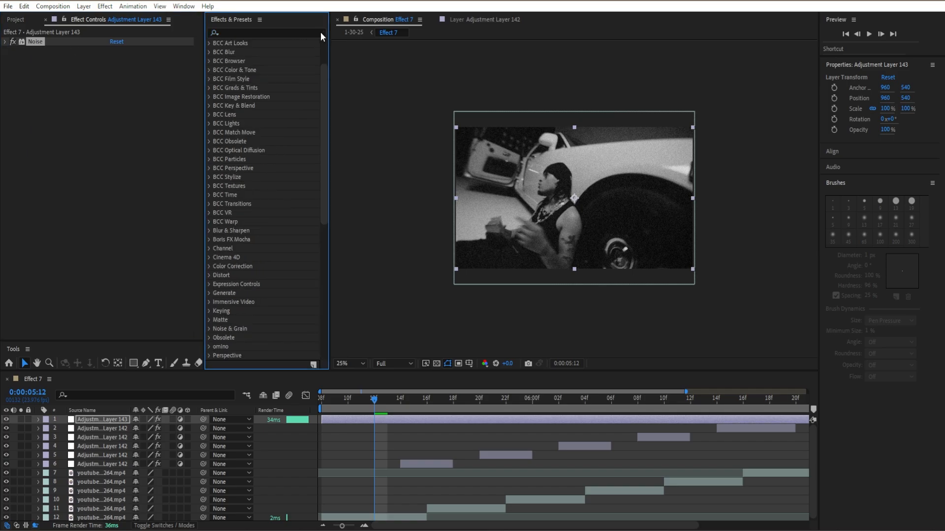
pyautogui.click(310, 32)
pyautogui.write('colorama')
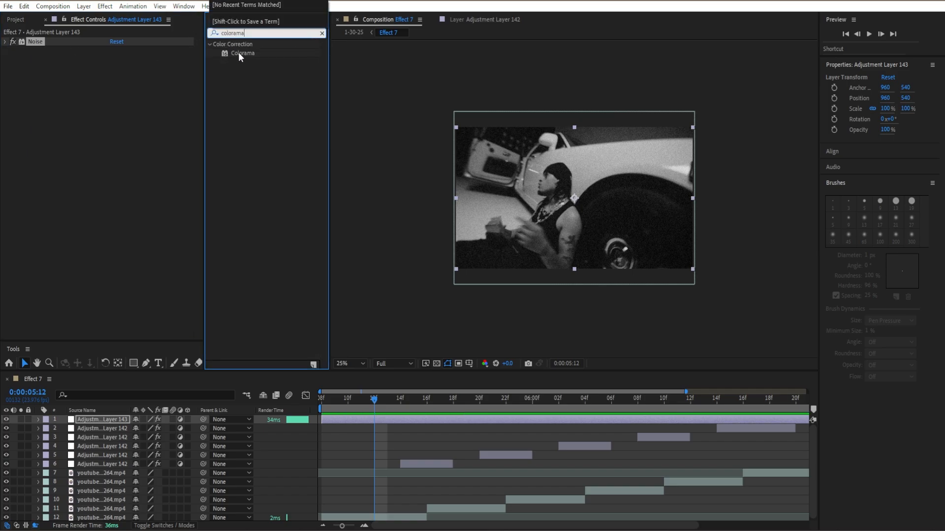
pyautogui.moveTo(238, 52); pyautogui.dragTo(61, 149)
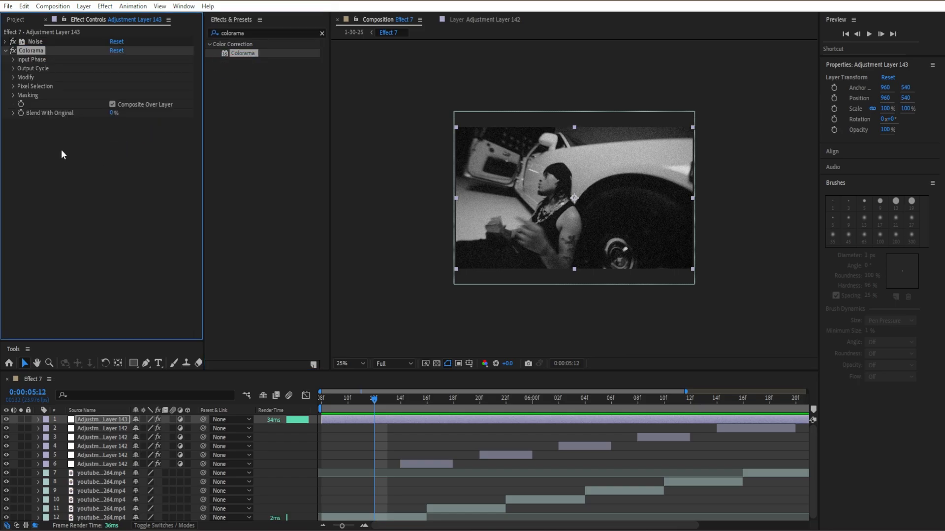
pyautogui.click(13, 68)
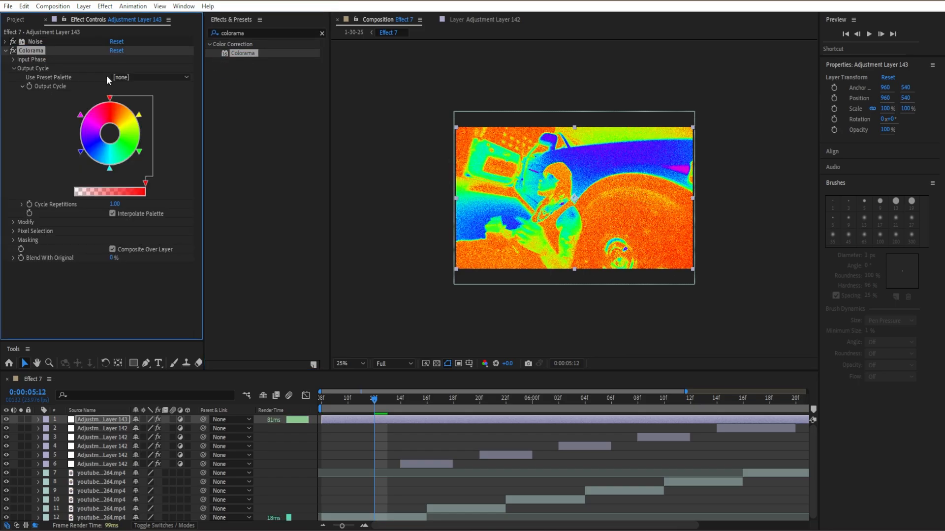
pyautogui.click(132, 77)
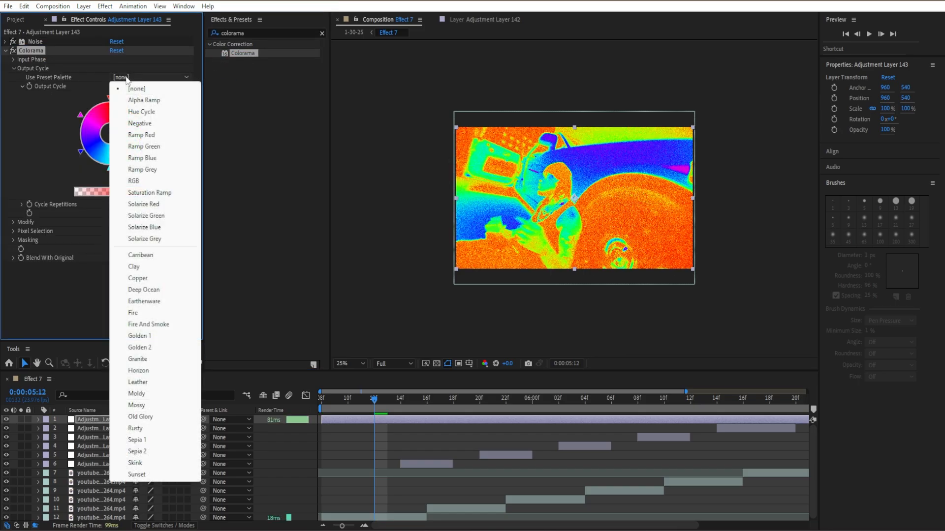
pyautogui.click(151, 313)
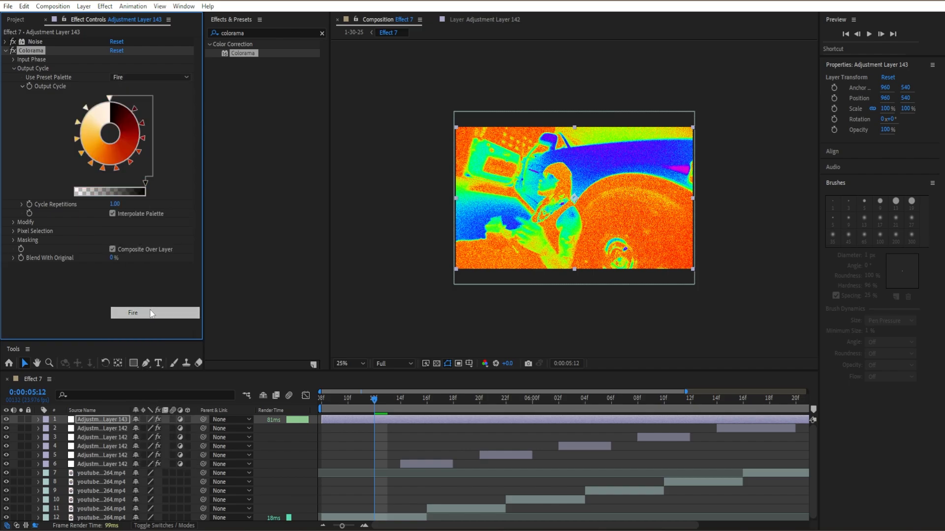
# Try Colorama's Fire And Smoke palette on other frames, return to the Fire palette, and collapse the effect
pyautogui.click(167, 77)
pyautogui.click(149, 324)
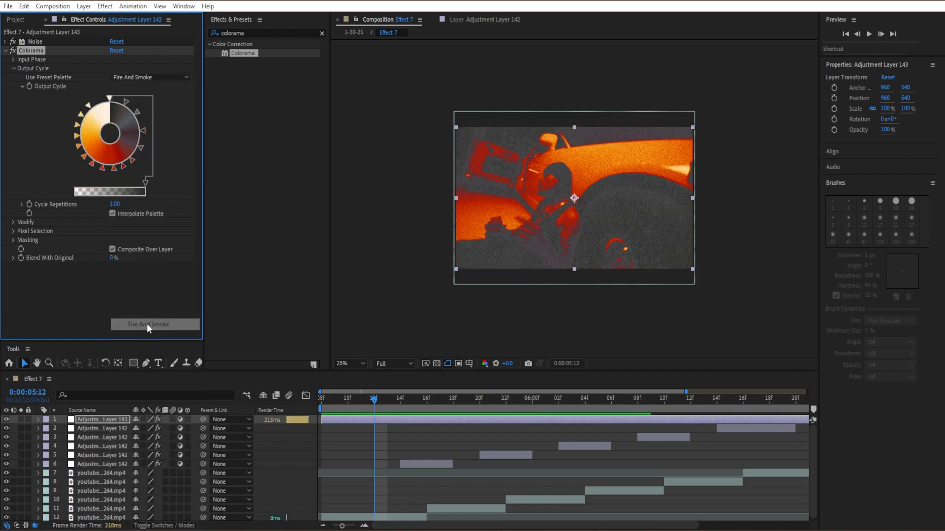
pyautogui.moveTo(414, 409); pyautogui.dragTo(441, 414)
pyautogui.click(182, 77)
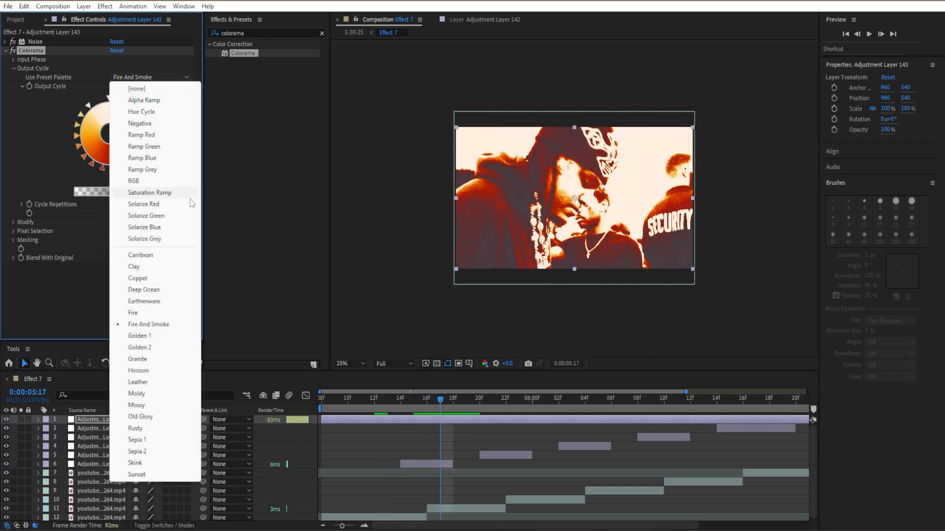
pyautogui.click(163, 315)
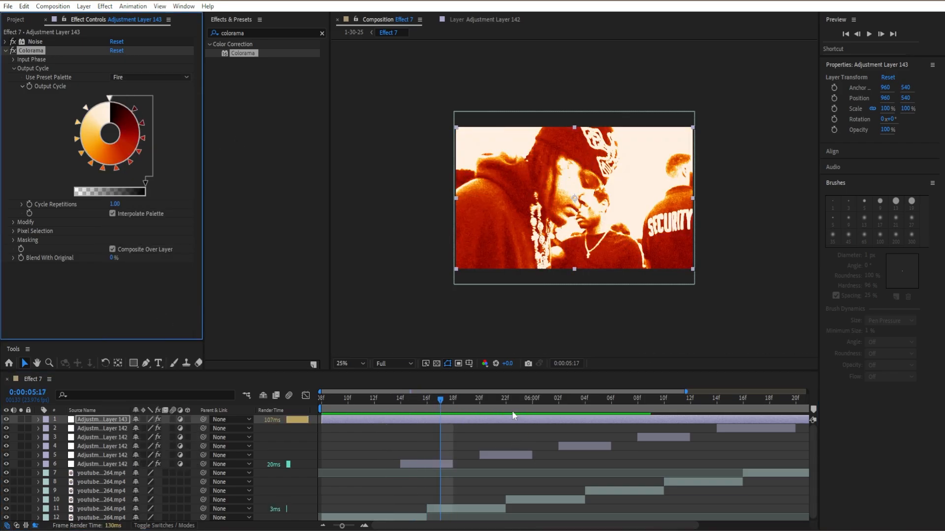
pyautogui.click(347, 401)
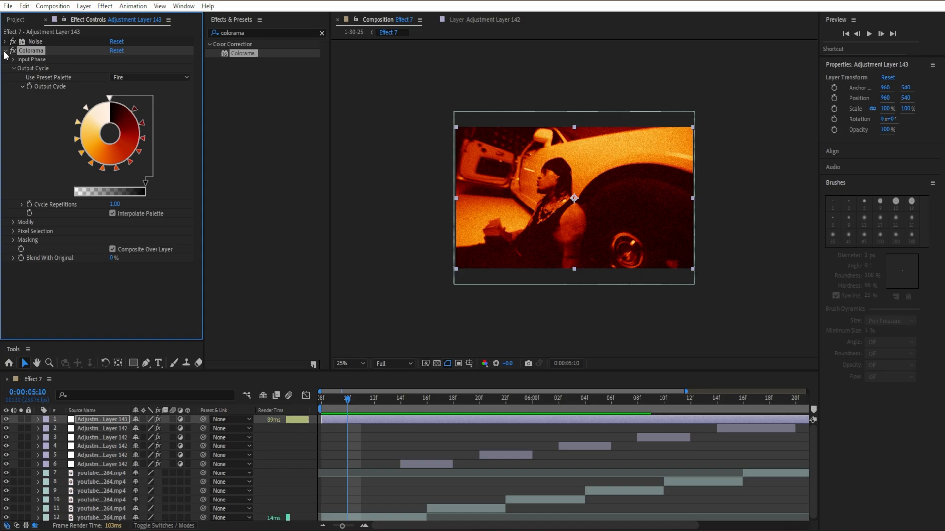
pyautogui.click(5, 51)
# Apply the Stylize Glow effect to the top adjustment layer, below Colorama
pyautogui.click(322, 33)
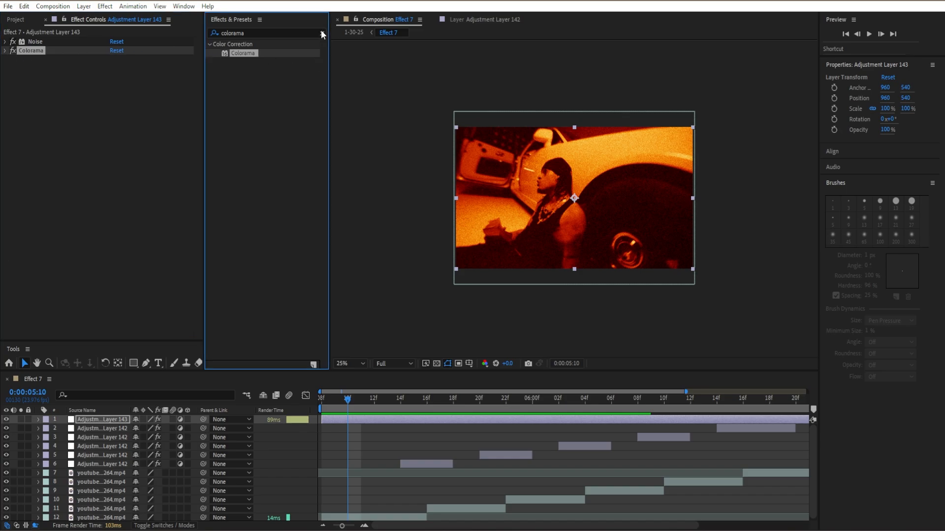
pyautogui.click(310, 30)
pyautogui.write('glow')
pyautogui.scroll(-2, 251, 192)
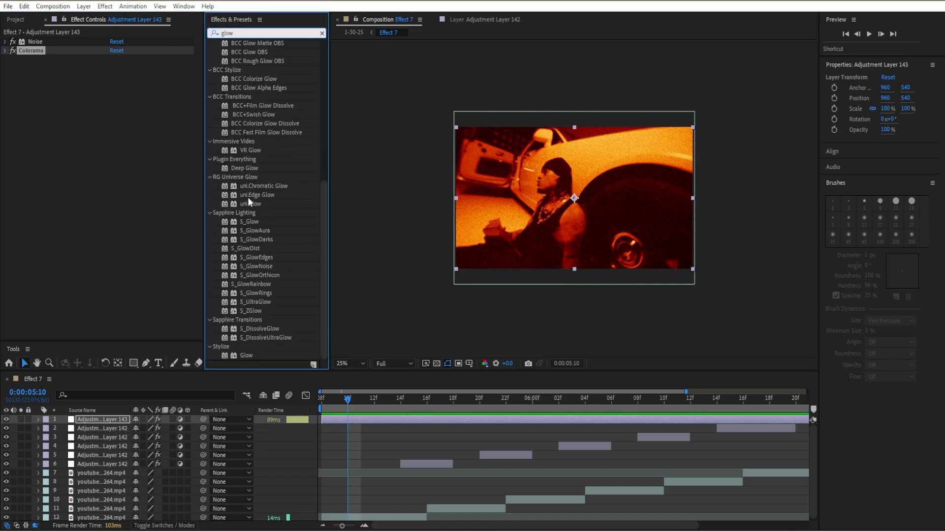
pyautogui.moveTo(245, 355); pyautogui.dragTo(129, 232)
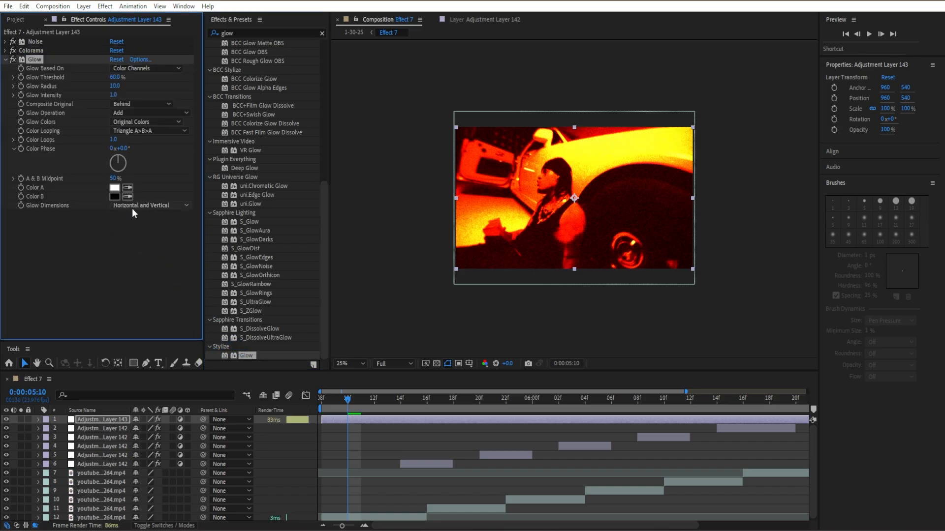
# Set the Glow radius to 96, collapse the effect, and save the project
pyautogui.click(116, 85)
pyautogui.write('96')
pyautogui.press('Return')
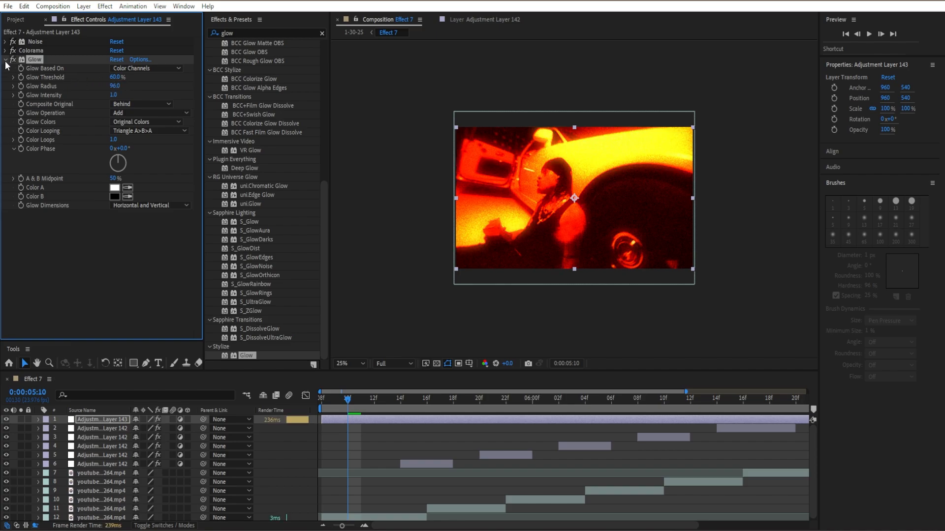
pyautogui.click(6, 60)
pyautogui.click(386, 492)
pyautogui.hotkey('ctrl', 's')
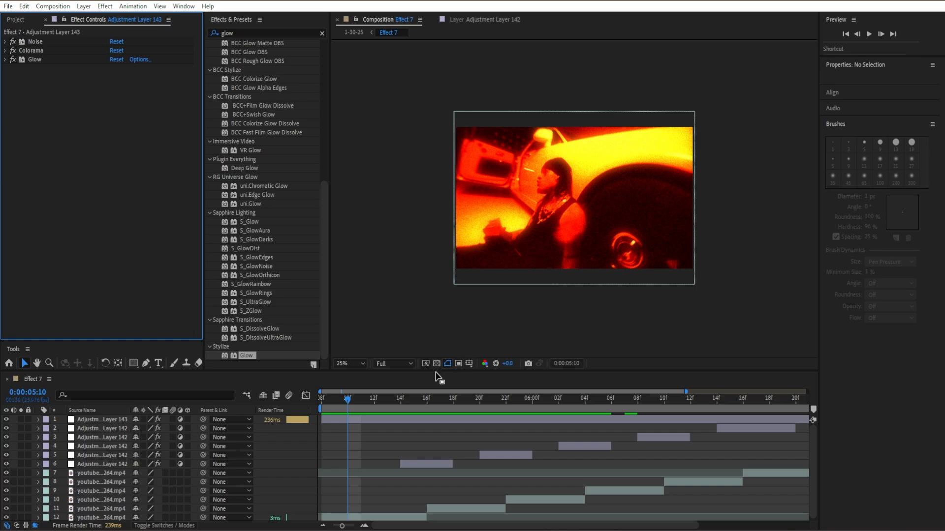
# Split the top adjustment layer at 0:00:05:12 and delete the part before the split
pyautogui.scroll(-1, 377, 416)
pyautogui.click(374, 405)
pyautogui.click(375, 417)
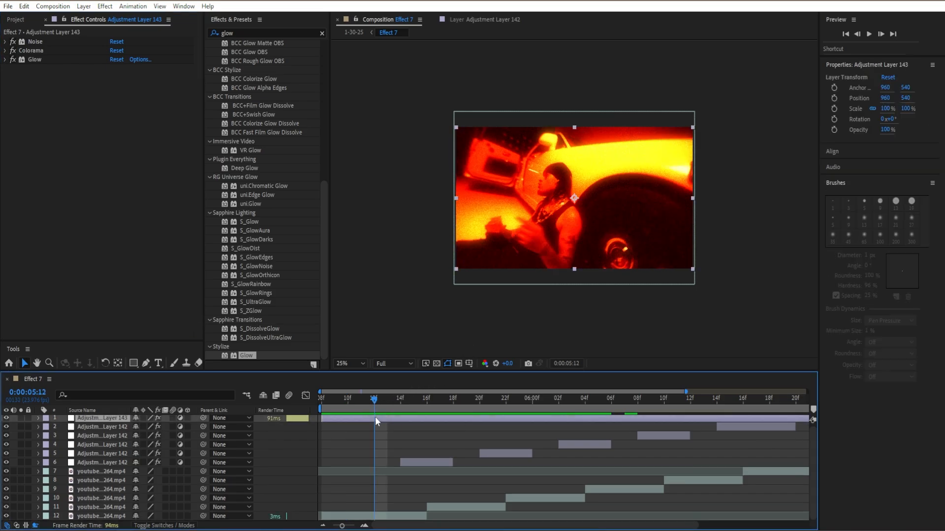
pyautogui.hotkey('ctrl', 'shift', 'd')
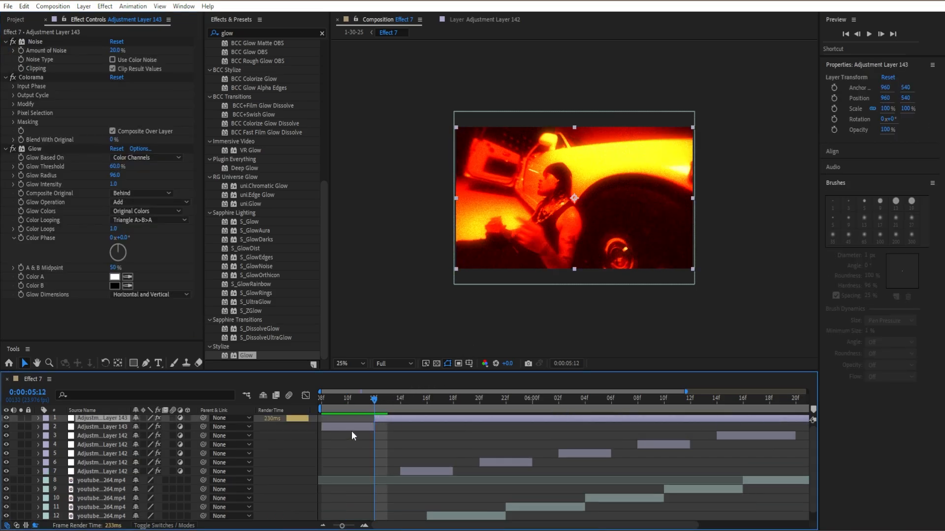
pyautogui.click(352, 431)
pyautogui.press('Delete')
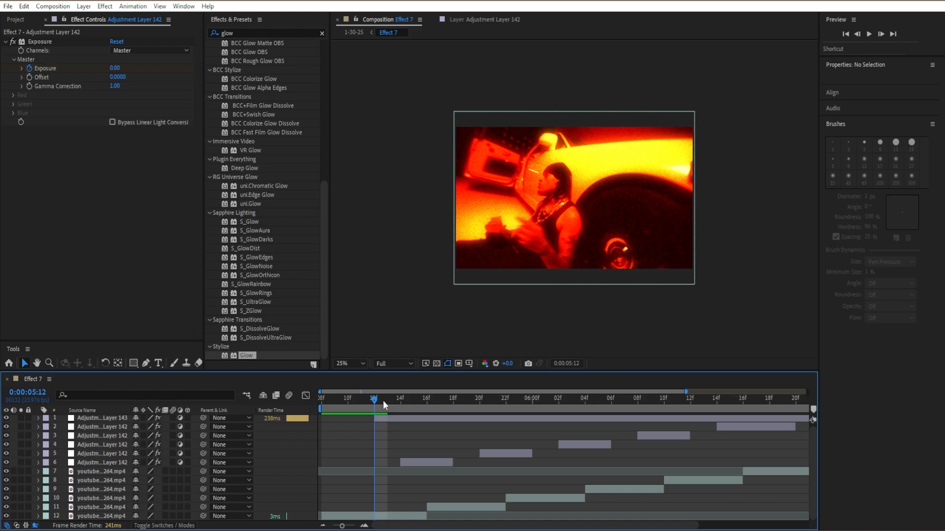
# Set the top adjustment layer's Opacity to 0% with a keyframe at 0:00:05:12
pyautogui.moveTo(383, 401)
pyautogui.mouseDown()
pyautogui.moveTo(391, 402)
pyautogui.moveTo(377, 403)
pyautogui.mouseUp()
pyautogui.click(385, 422)
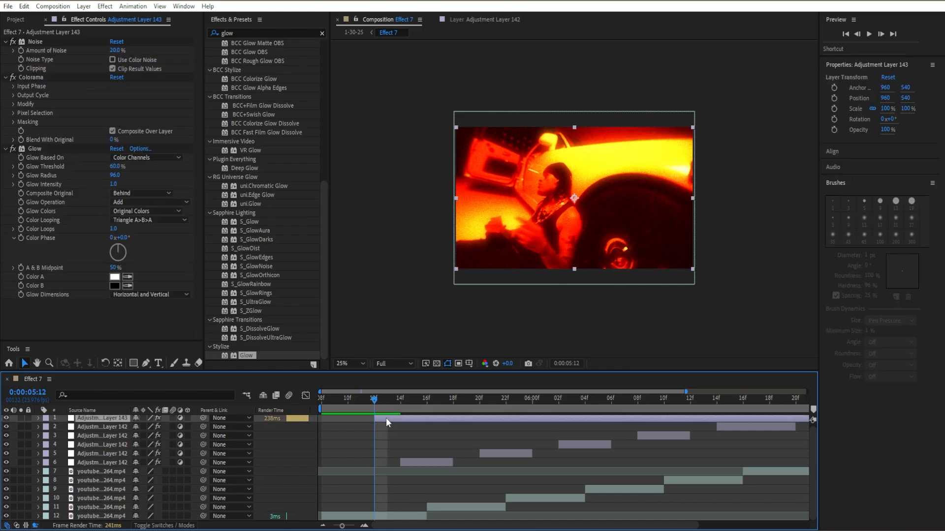
pyautogui.keyDown('ctrl'); pyautogui.click(6, 42); pyautogui.keyUp('ctrl')
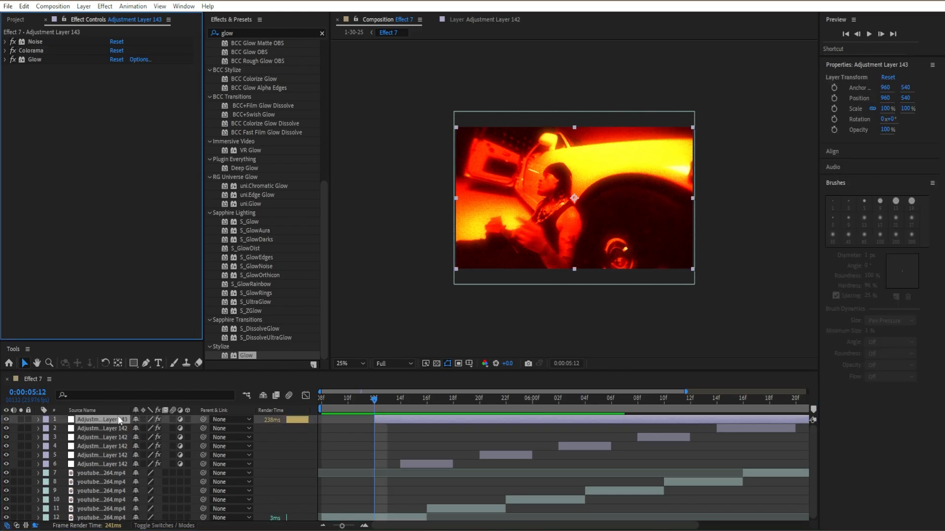
pyautogui.press('t')
pyautogui.moveTo(138, 429); pyautogui.dragTo(4, 438)
pyautogui.click(63, 429)
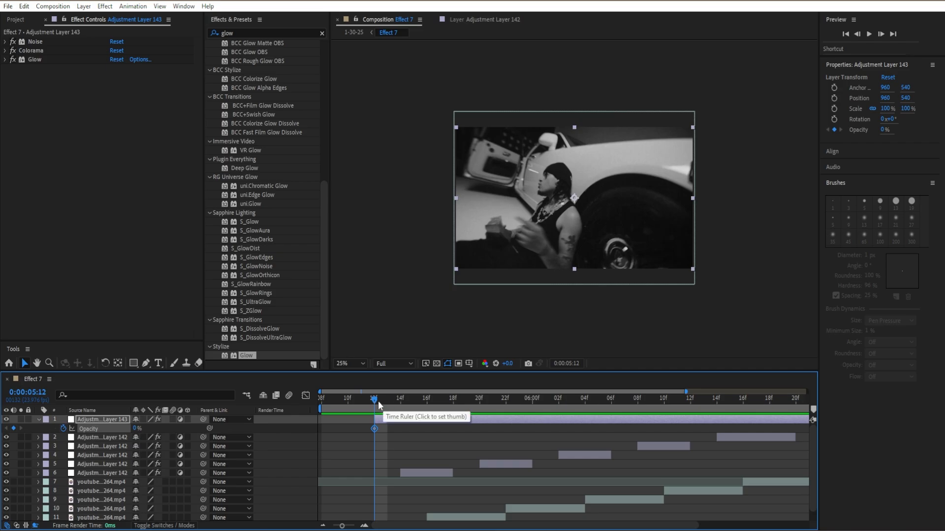
# Keyframe the top adjustment layer's Opacity to 100% at 0:00:05:15
pyautogui.moveTo(378, 401); pyautogui.dragTo(408, 412)
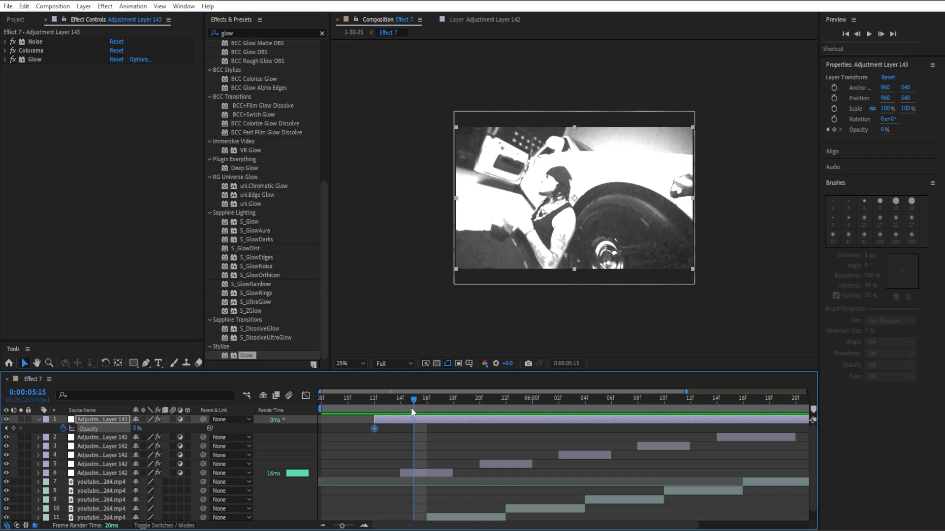
pyautogui.click(400, 402)
pyautogui.moveTo(400, 403)
pyautogui.mouseDown()
pyautogui.moveTo(423, 410)
pyautogui.moveTo(409, 412)
pyautogui.mouseUp()
pyautogui.moveTo(135, 430); pyautogui.dragTo(202, 425)
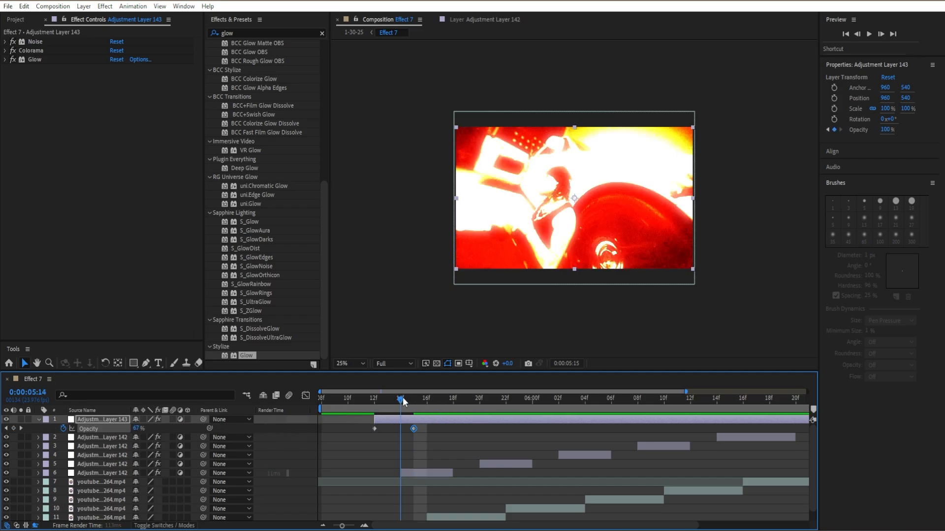
# Move the top adjustment layer's start and its first Opacity keyframe to 0:00:05:11 and preview the fade-in
pyautogui.moveTo(403, 397); pyautogui.dragTo(382, 409)
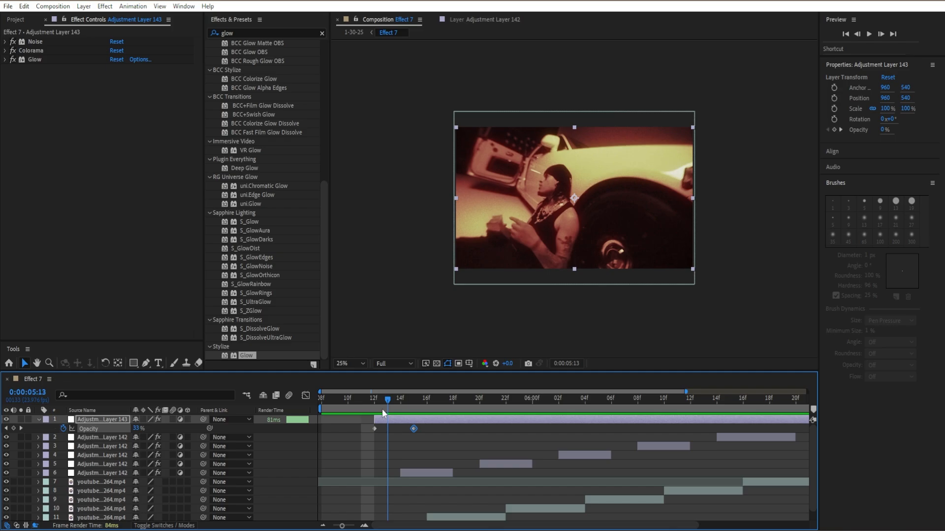
pyautogui.moveTo(382, 409); pyautogui.dragTo(362, 428)
pyautogui.press('space')
pyautogui.press('space')
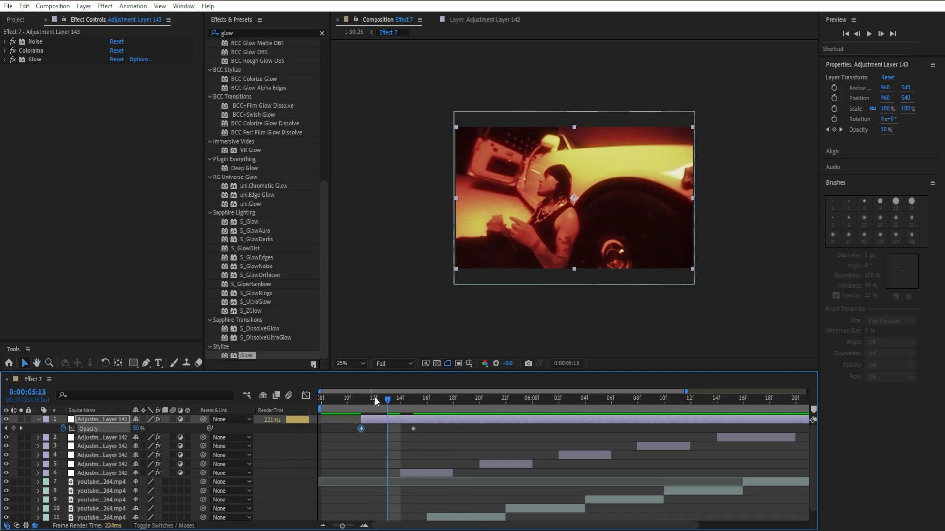
# Add a 100% Opacity keyframe to the top adjustment layer at 0:00:06:20, where the last flash ends
pyautogui.moveTo(374, 397); pyautogui.dragTo(678, 408)
pyautogui.moveTo(792, 399); pyautogui.dragTo(637, 388)
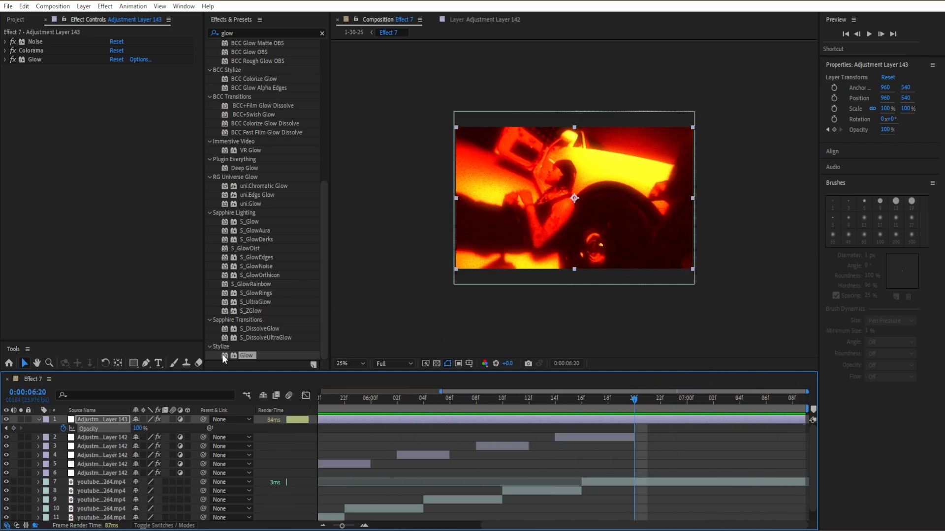
pyautogui.click(135, 429)
pyautogui.click(169, 431)
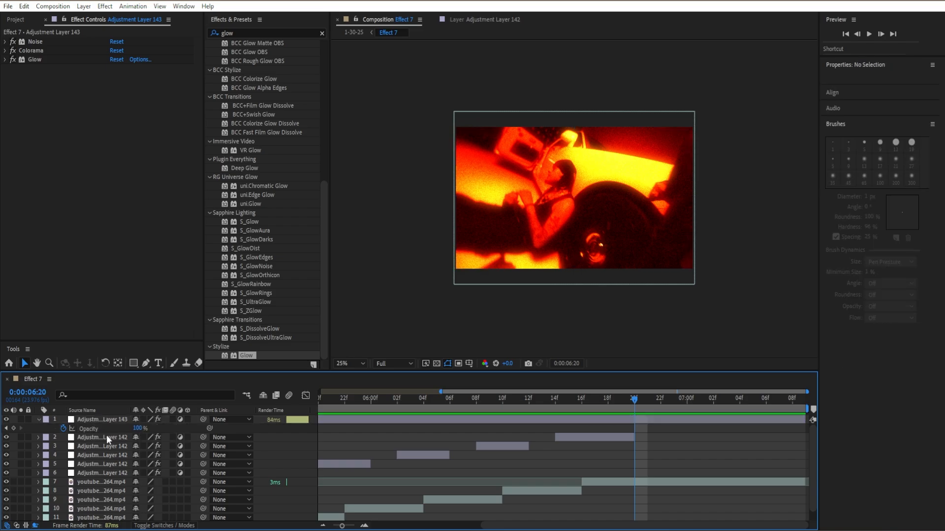
pyautogui.click(14, 429)
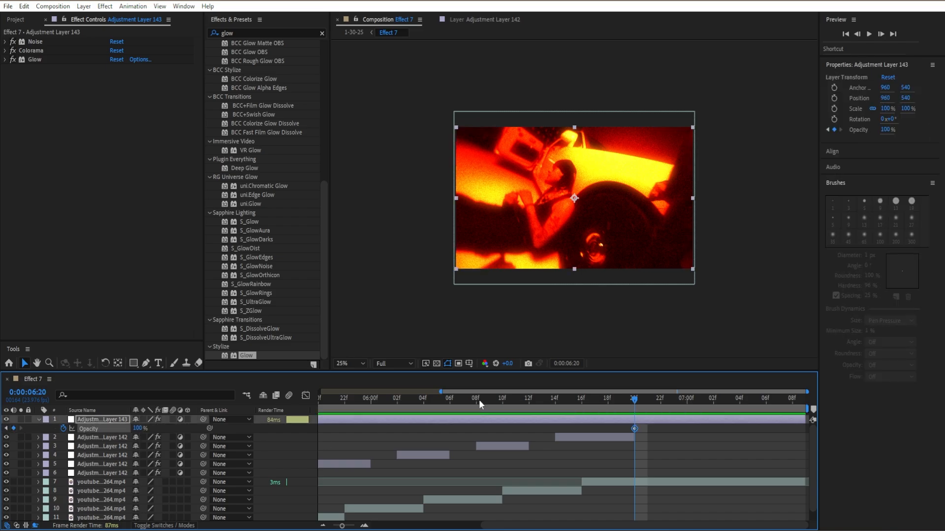
# Keyframe the top adjustment layer's Opacity to 0% at 0:00:07:00
pyautogui.moveTo(645, 400); pyautogui.dragTo(688, 398)
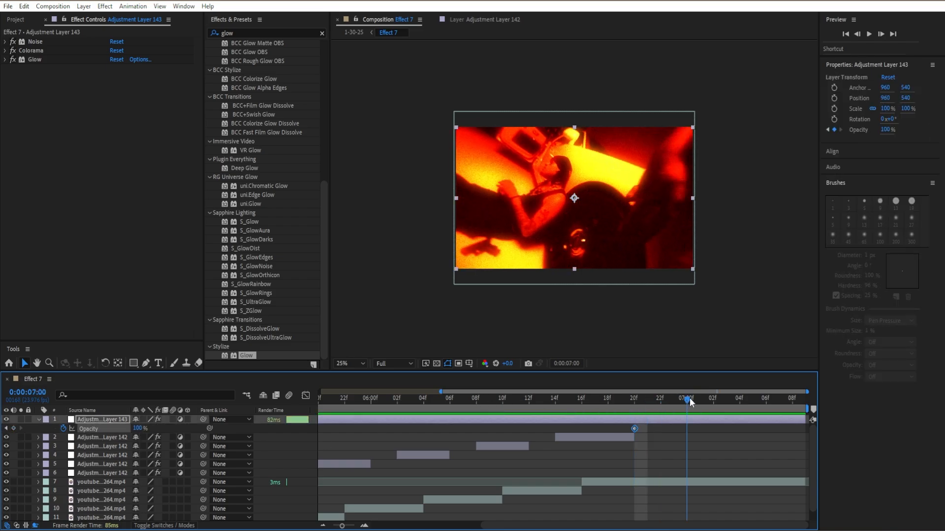
pyautogui.click(138, 428)
pyautogui.write('0')
pyautogui.press('Return')
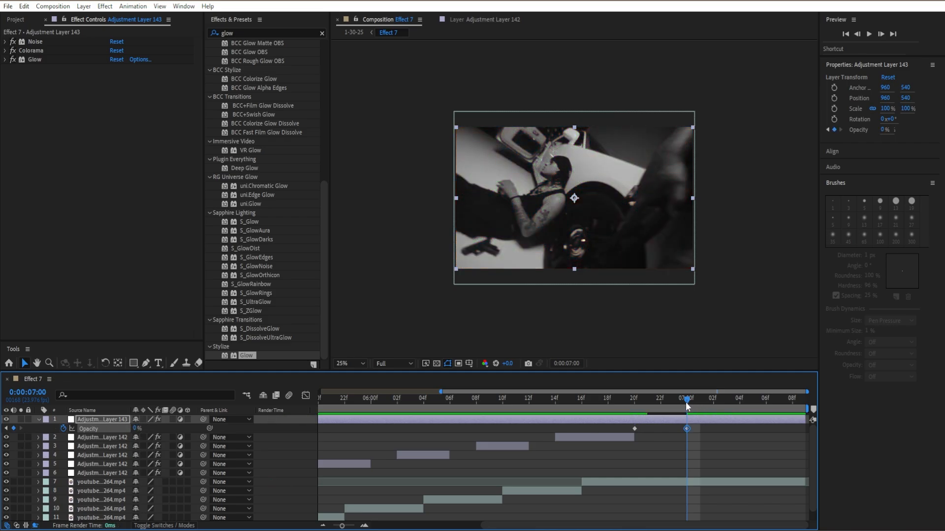
# Split the top adjustment layer at 0:00:07:00, delete the part after the split, and preview the fade-out
pyautogui.hotkey('ctrl', 'shift', 'd')
pyautogui.press('Delete')
pyautogui.moveTo(690, 400); pyautogui.dragTo(664, 407)
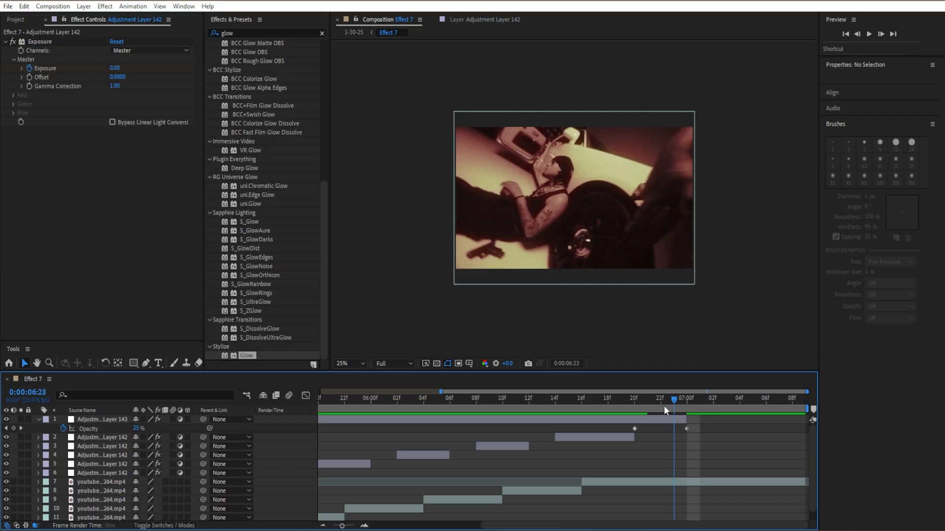
pyautogui.press('space')
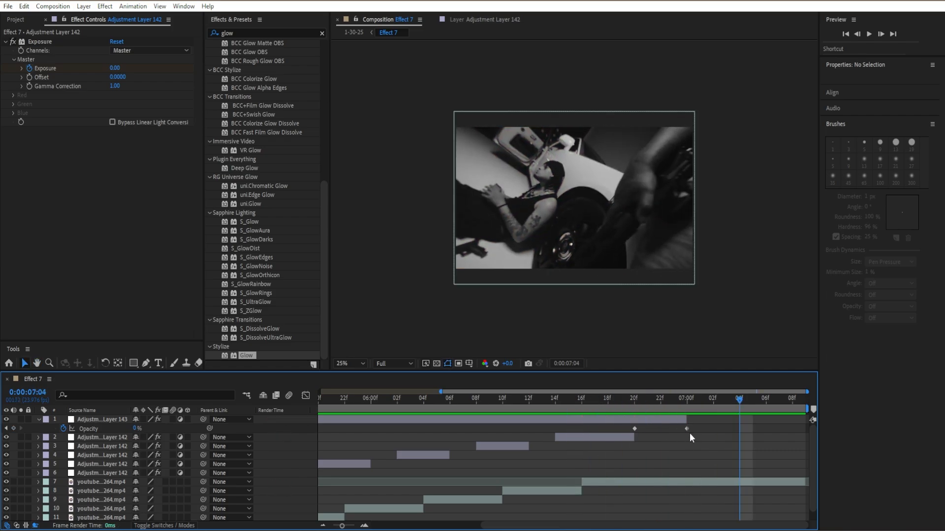
# Extend the top adjustment layer and its last Opacity keyframe to 0:00:07:02 and play back the ending
pyautogui.moveTo(686, 420); pyautogui.dragTo(595, 410)
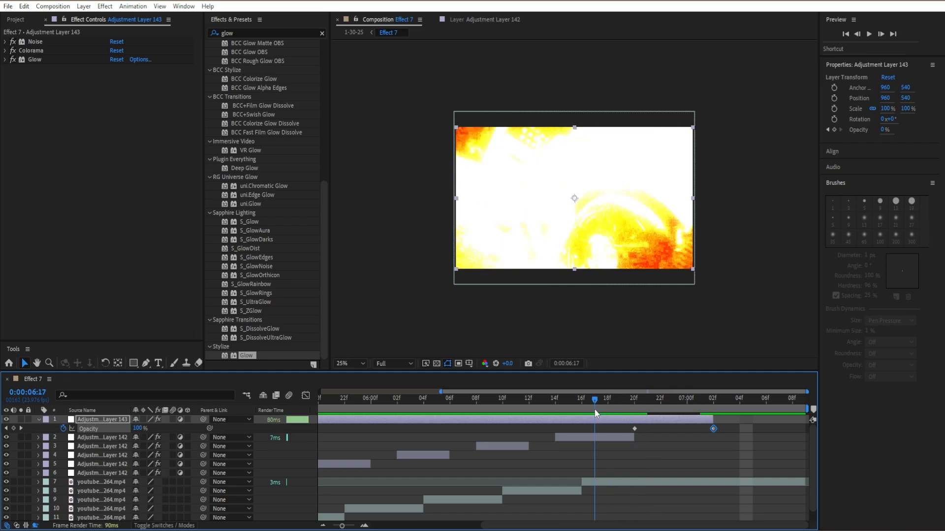
pyautogui.press('space')
pyautogui.press('space')
# Collapse the top adjustment layer's Opacity property and save the project
pyautogui.press('t')
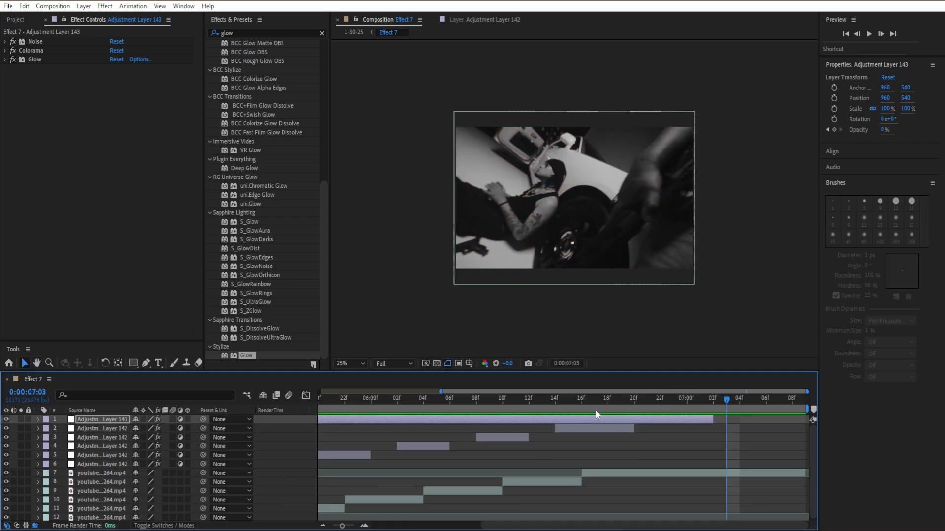
pyautogui.click(678, 494)
pyautogui.hotkey('ctrl', 's')
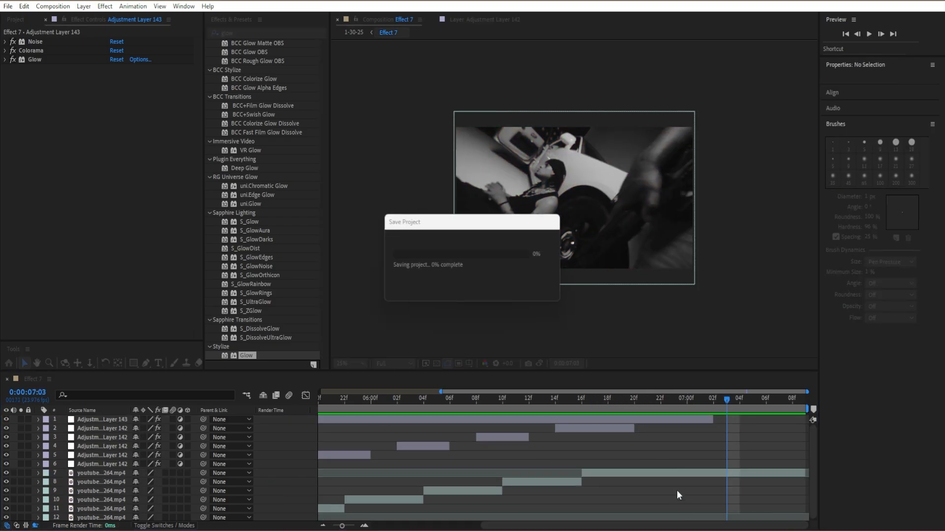